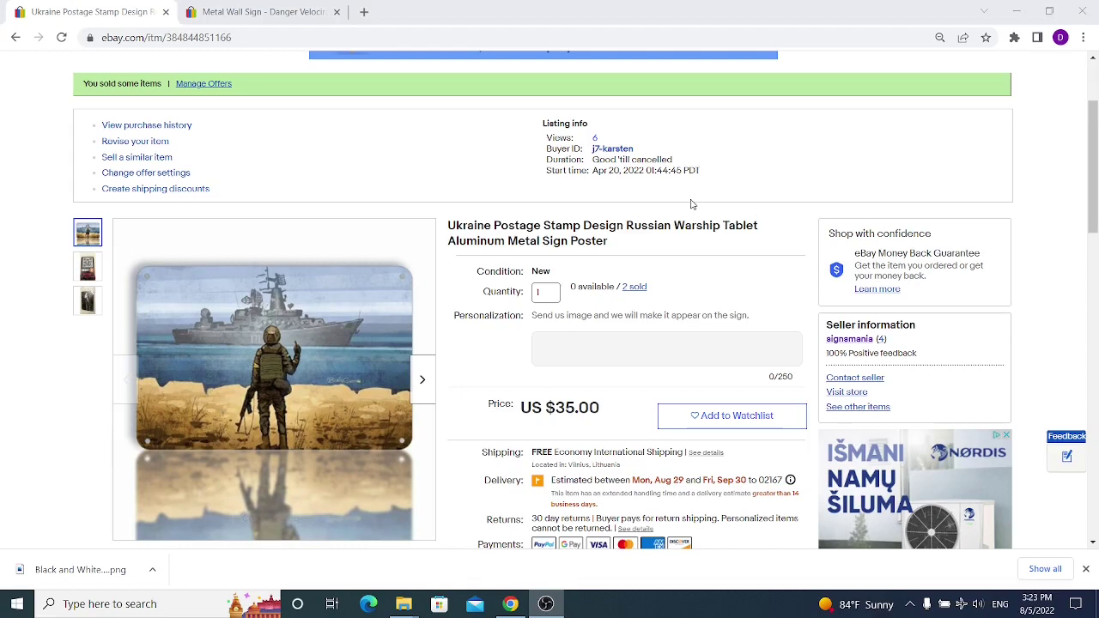
On the Velociraptor metal sign listing, check the Small 140x200mm size's price of GBP 7.89
left_click(236, 17)
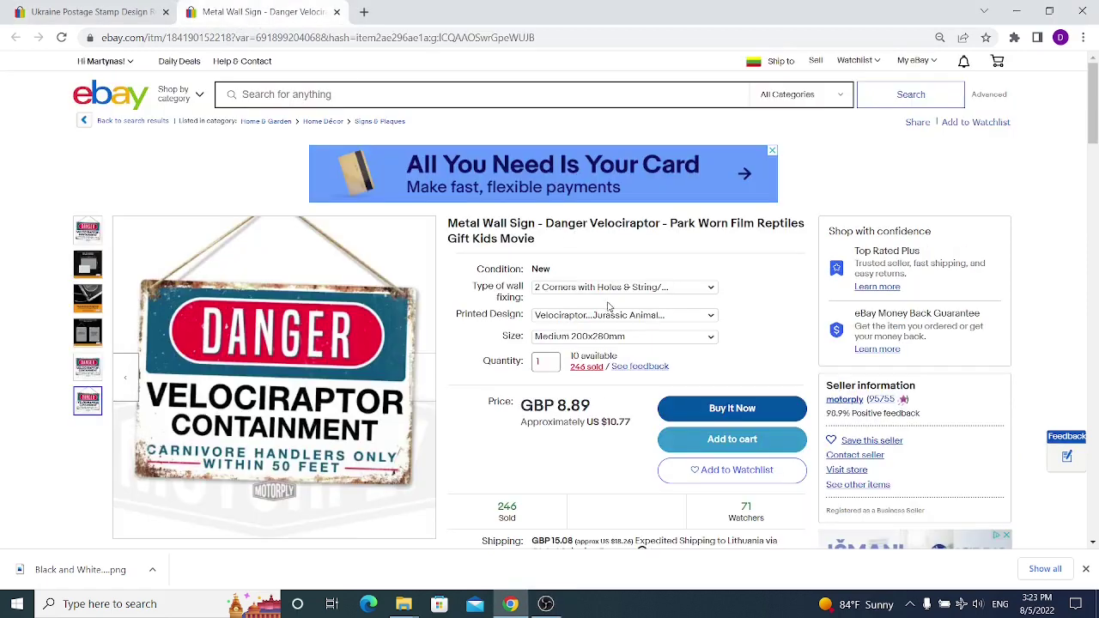
left_click(619, 335)
left_click(601, 327)
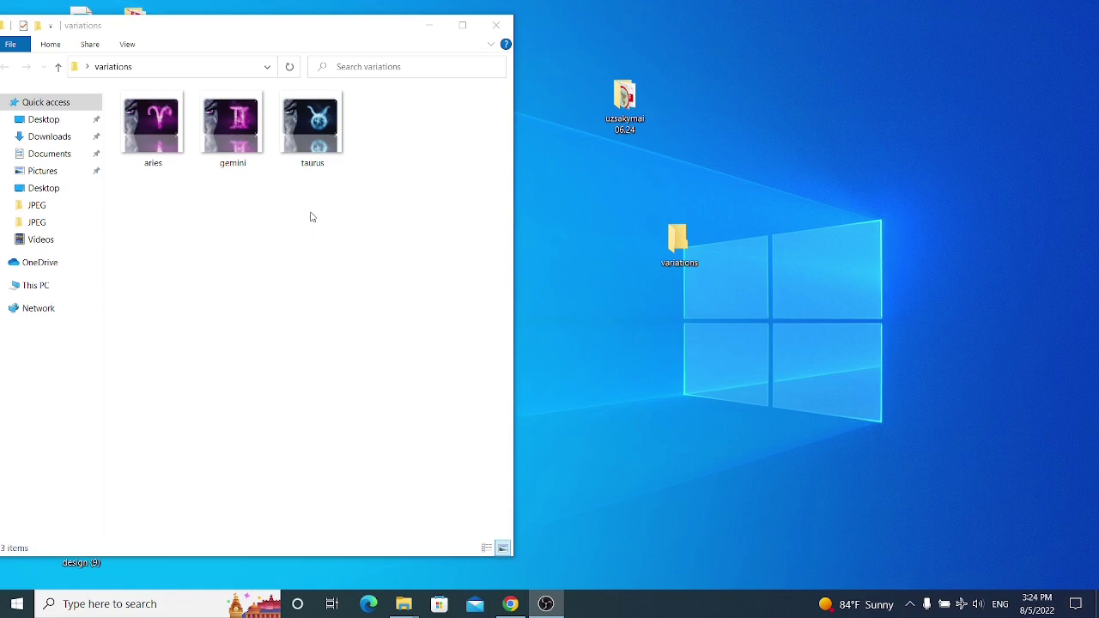
Look over the aries, gemini and taurus images, then go back to the eBay listing
left_click_drag(144, 204, 370, 158)
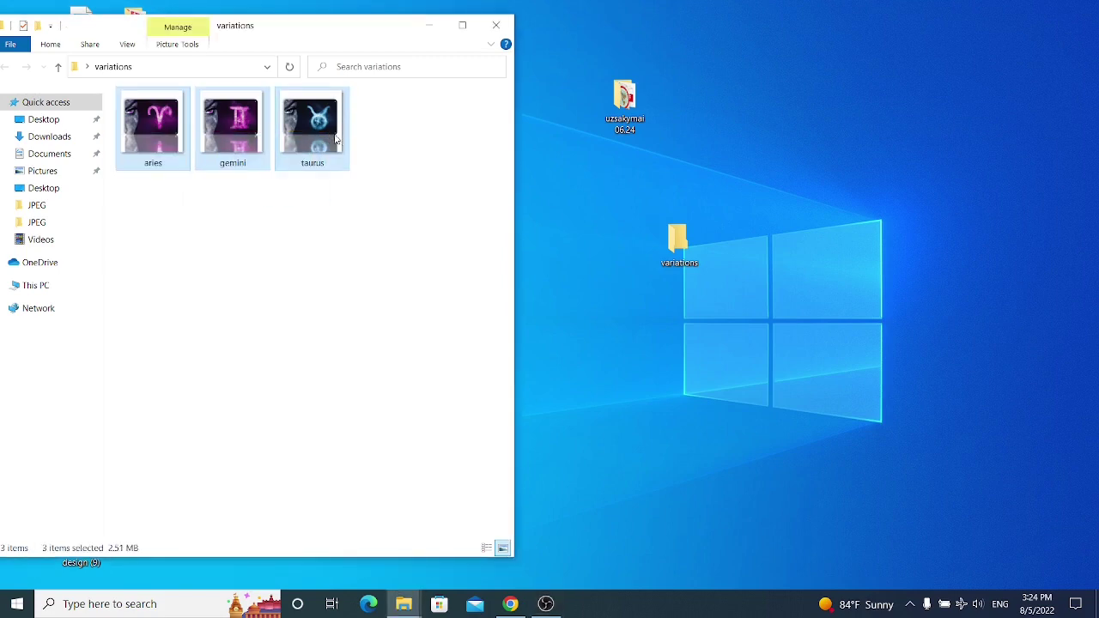
left_click(388, 178)
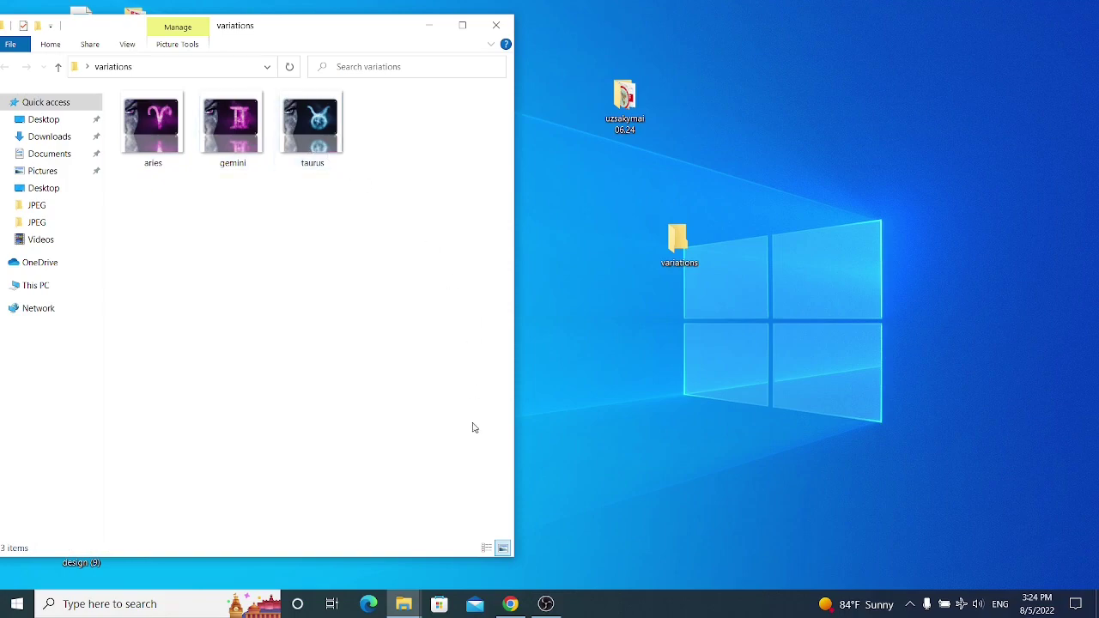
left_click(513, 605)
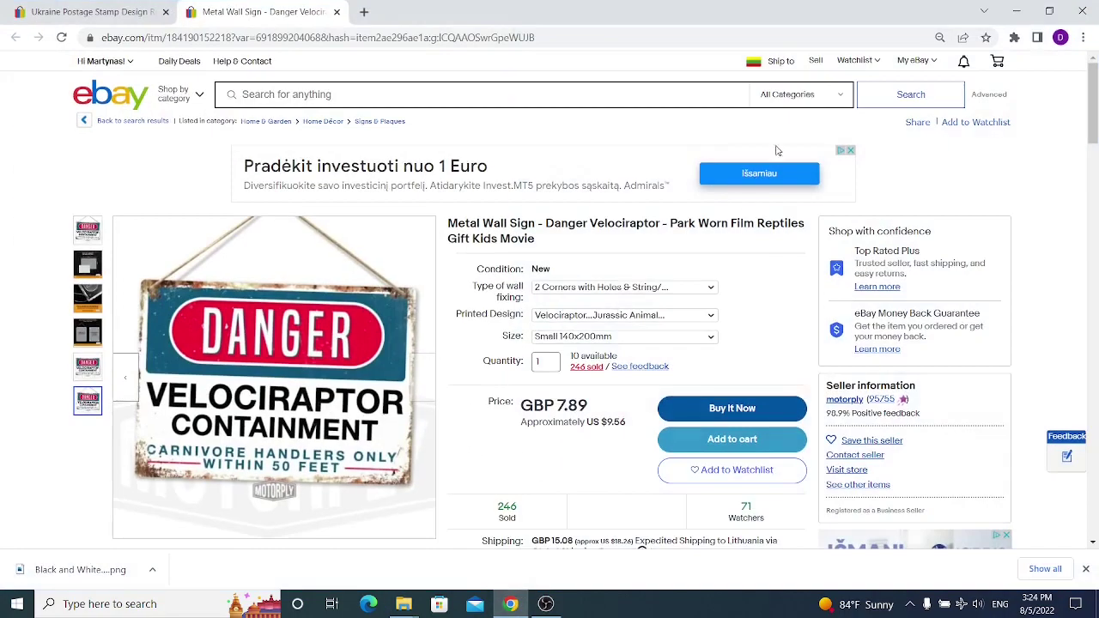
Start a new Sell listing by searching the catalog for Metal Signs
left_click(816, 62)
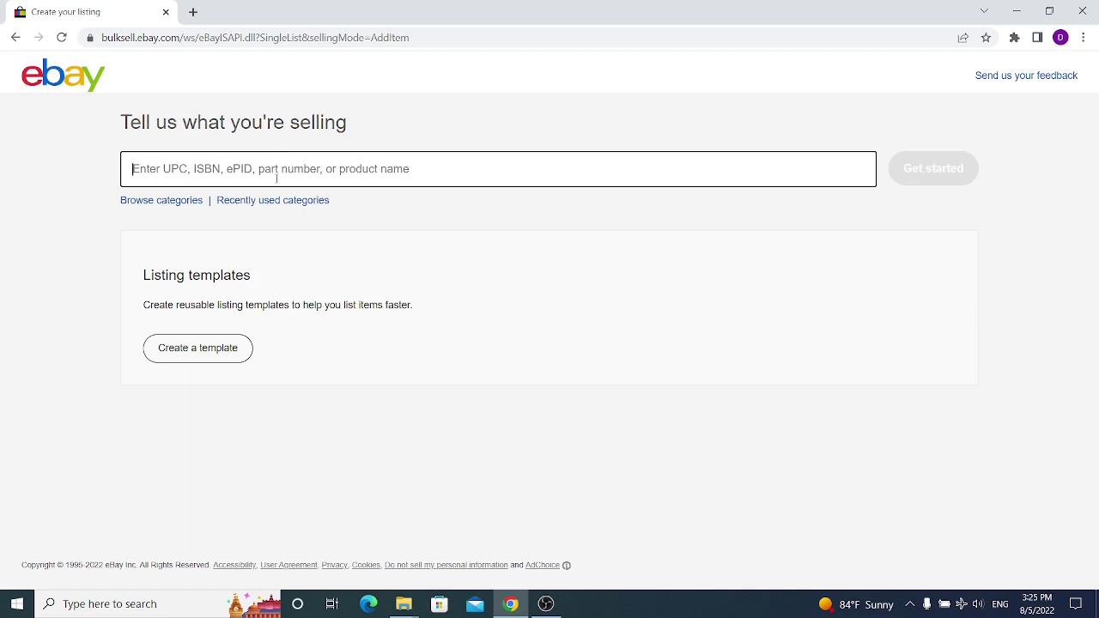
type("Melta IS")
key("Return")
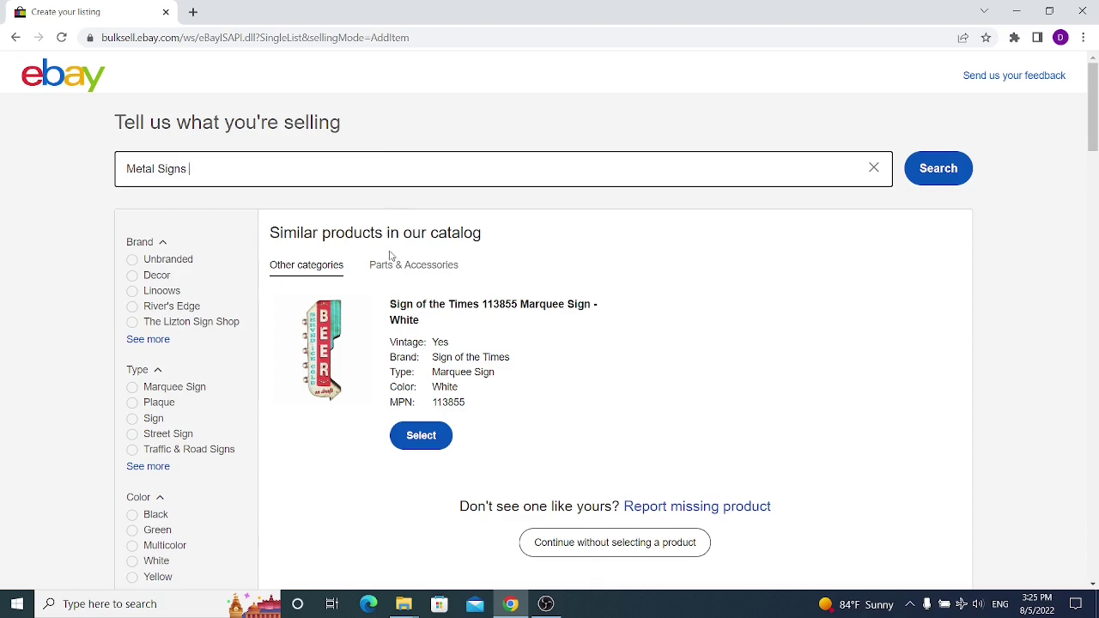
scroll(471, 260, "down", 3)
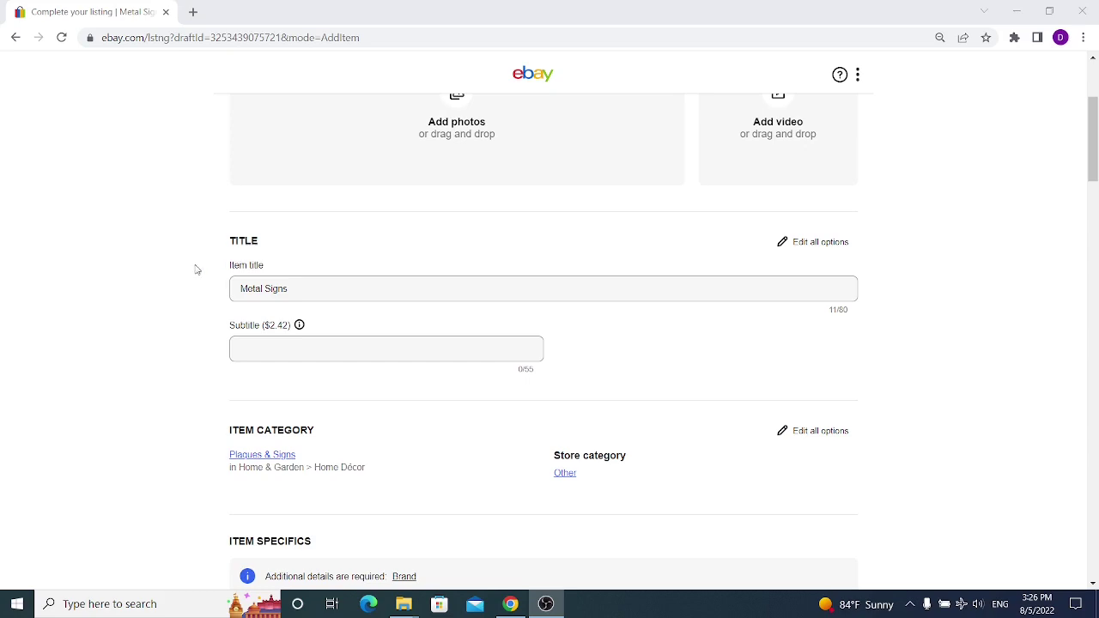
Scroll to the Variations section and open Create your variations for the Metal Signs draft
scroll(197, 278, "down", 5)
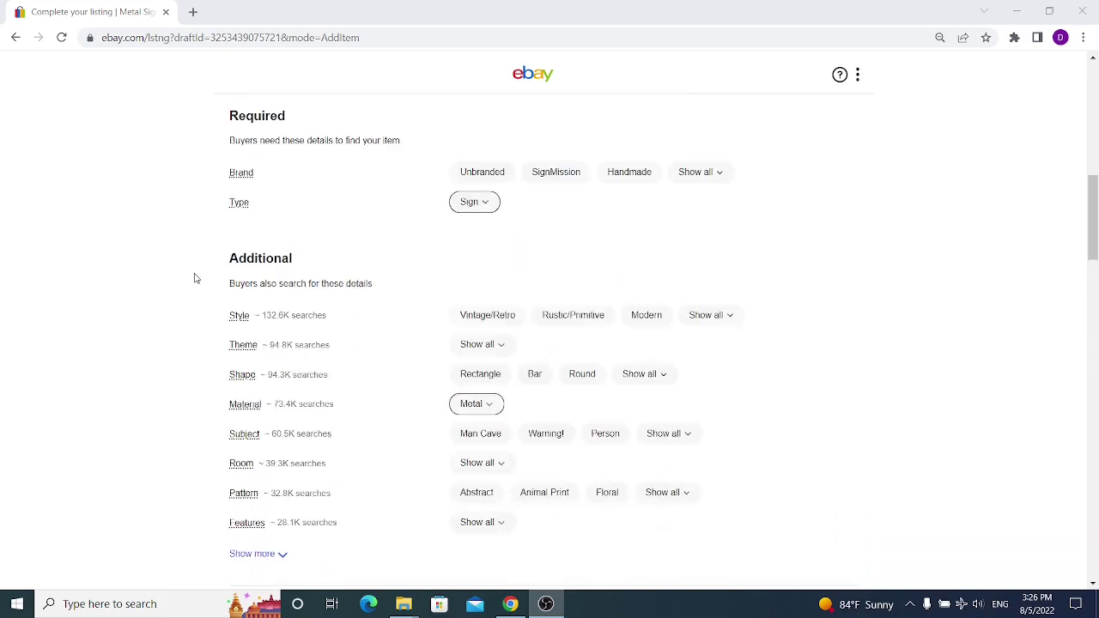
scroll(197, 270, "down", 4)
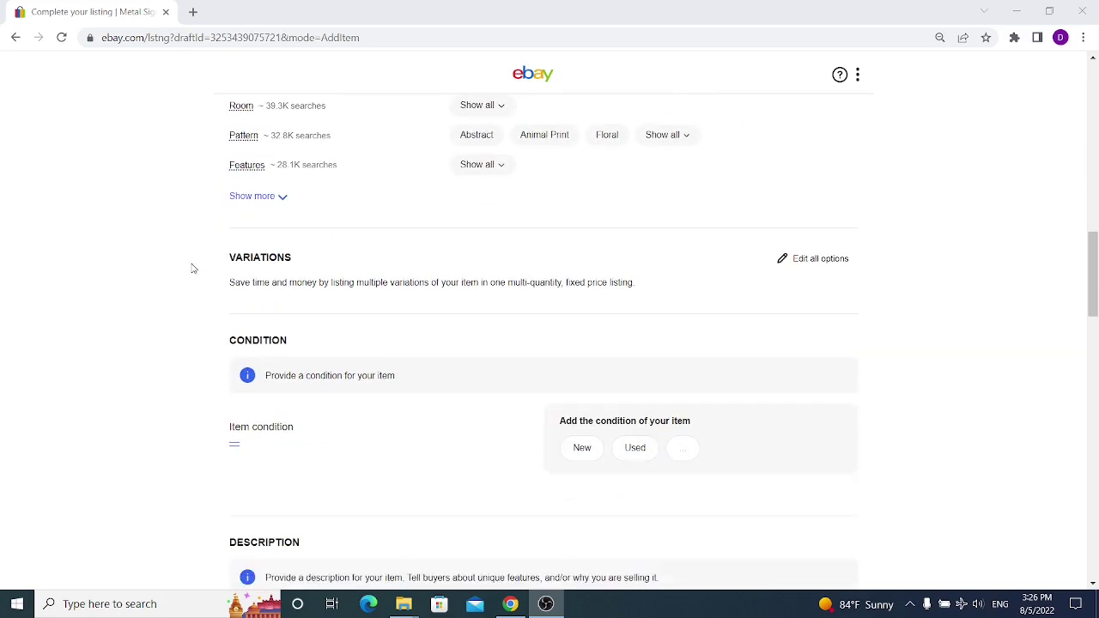
double_click(279, 257)
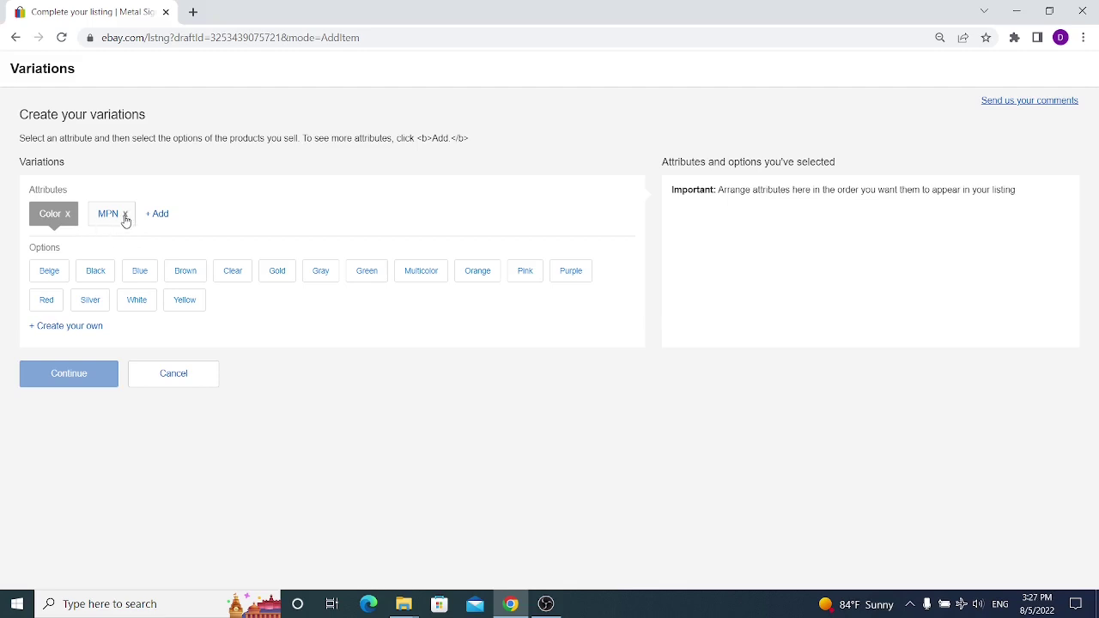
Remove the MPN and Color attributes and add a custom attribute named Design
left_click(125, 214)
left_click(102, 215)
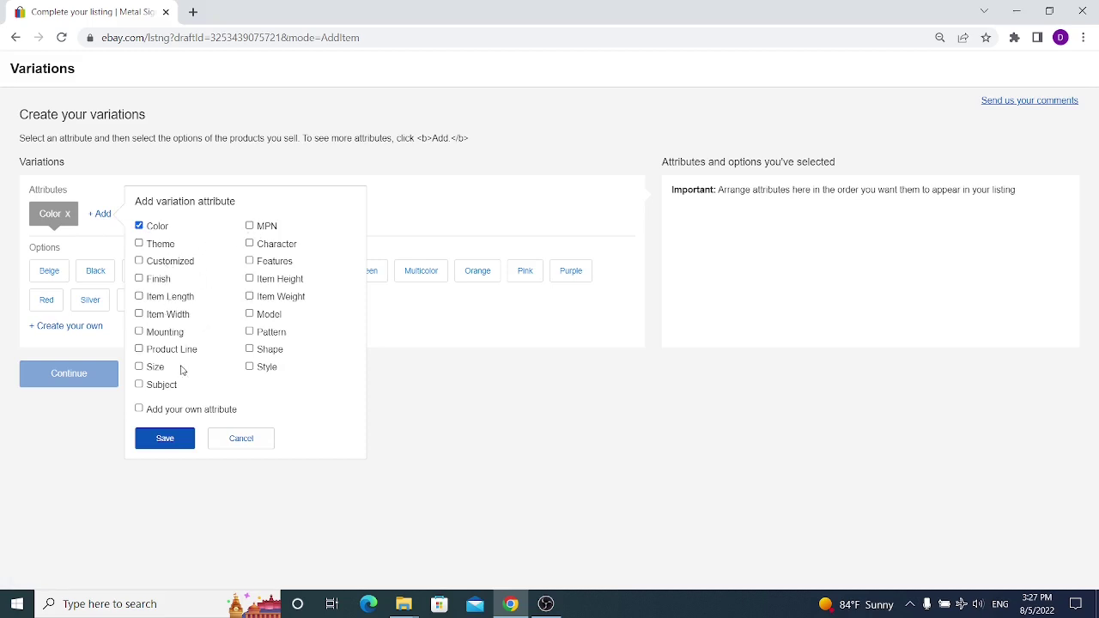
left_click(140, 410)
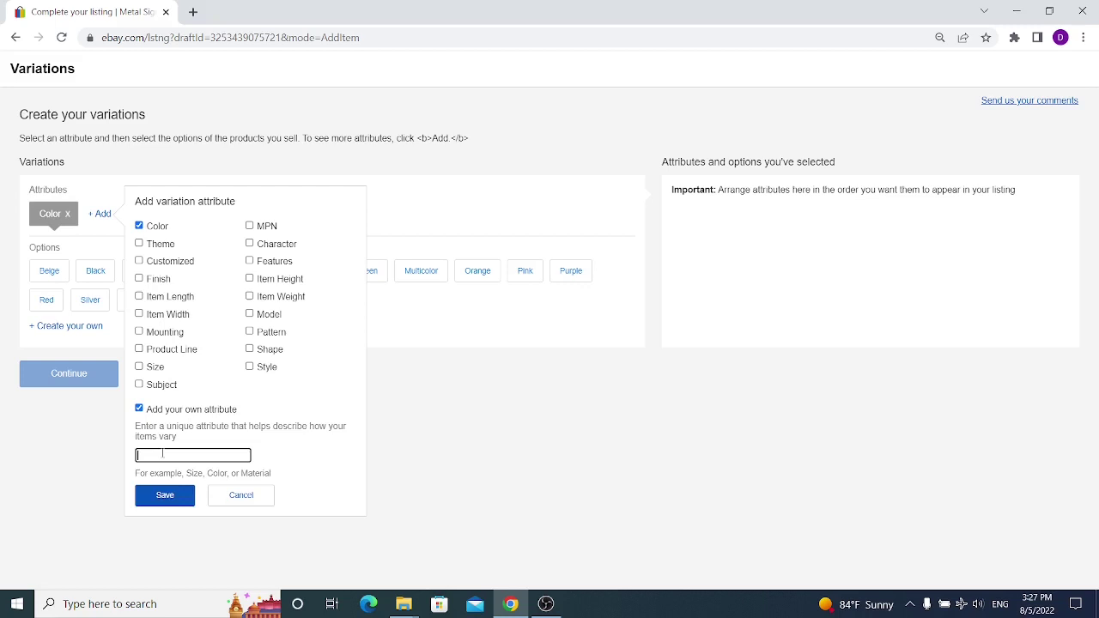
type("Design")
left_click(163, 494)
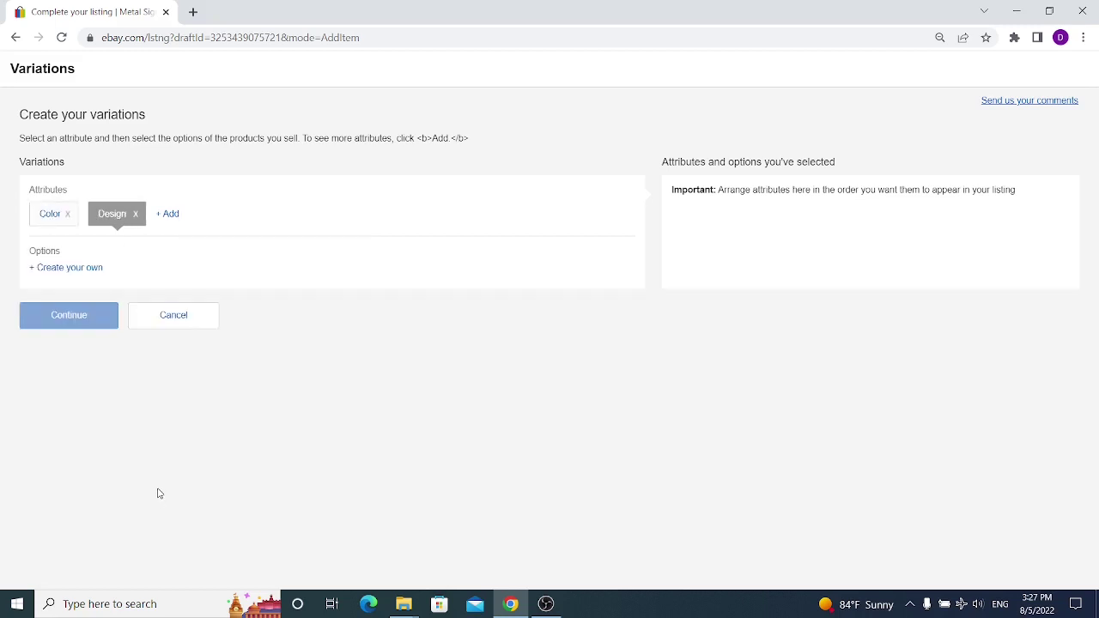
left_click(67, 214)
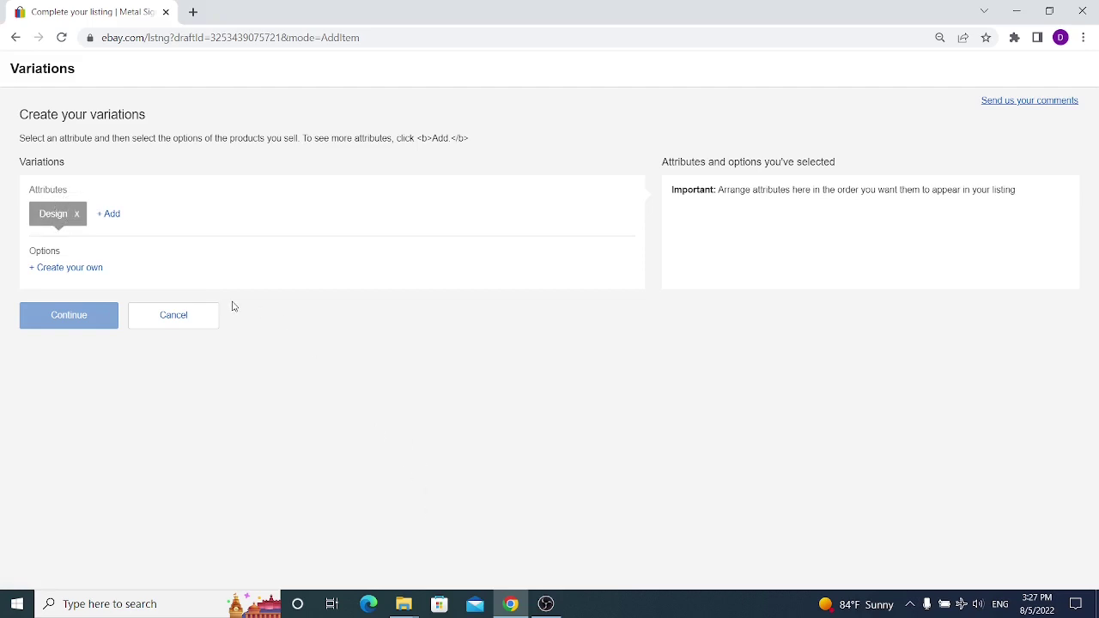
left_click(404, 604)
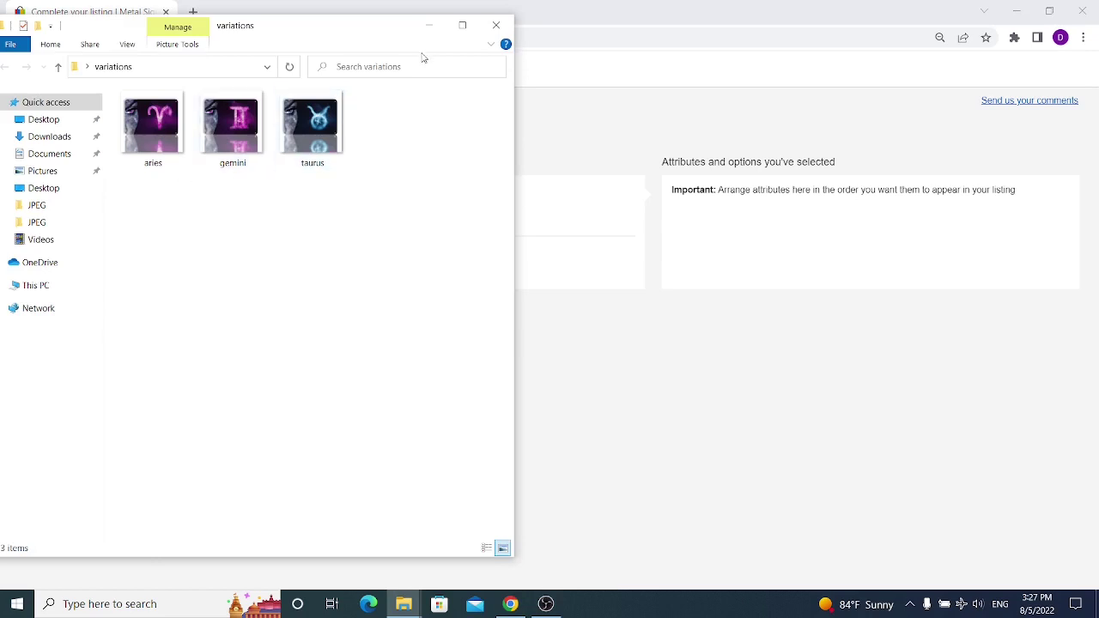
left_click(429, 25)
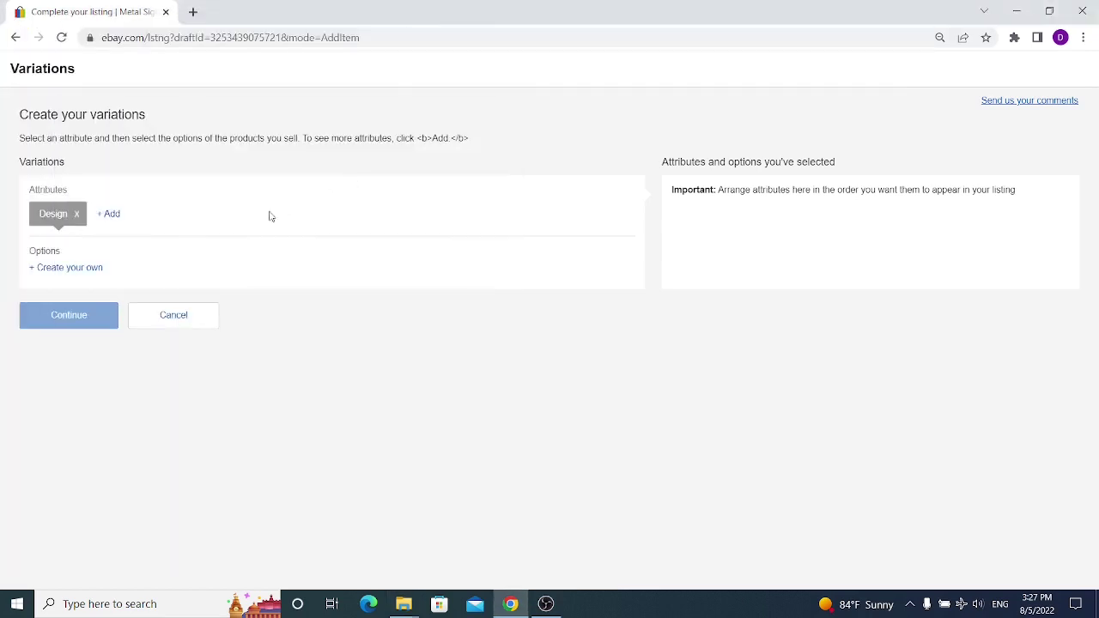
Create Design options Aries, Taurus and gemini, keeping all three selected
left_click(63, 270)
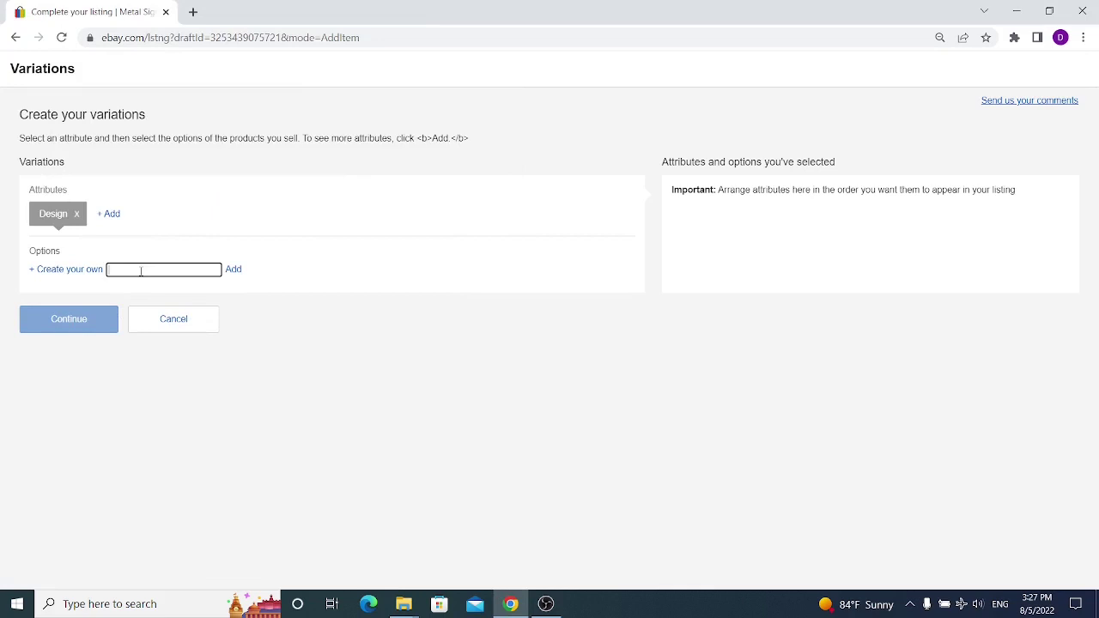
type("Aries")
key("Return")
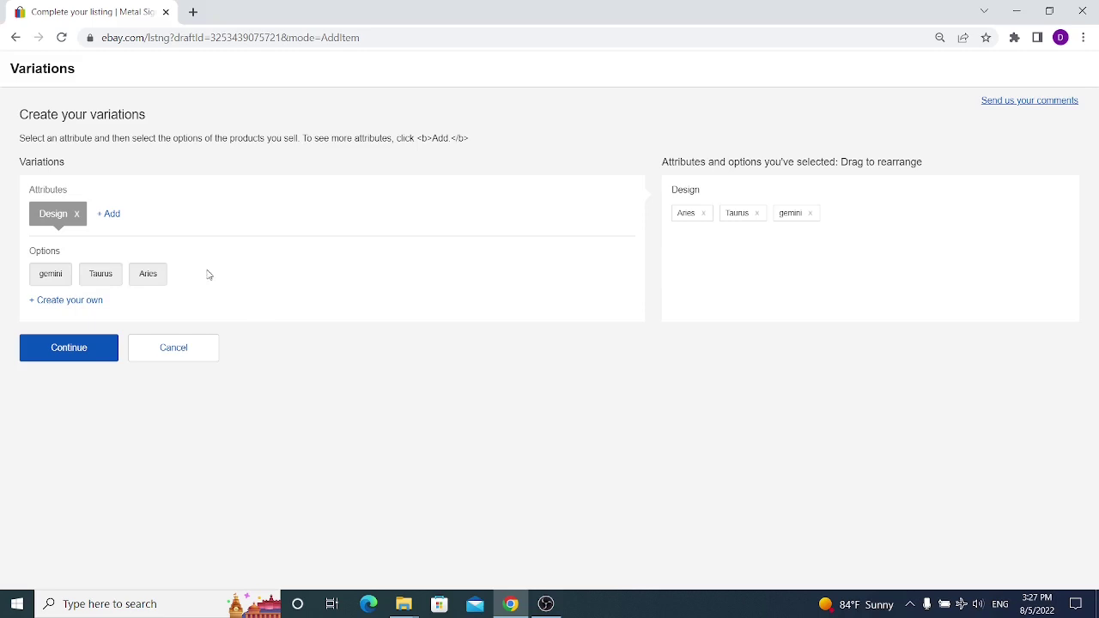
left_click(150, 273)
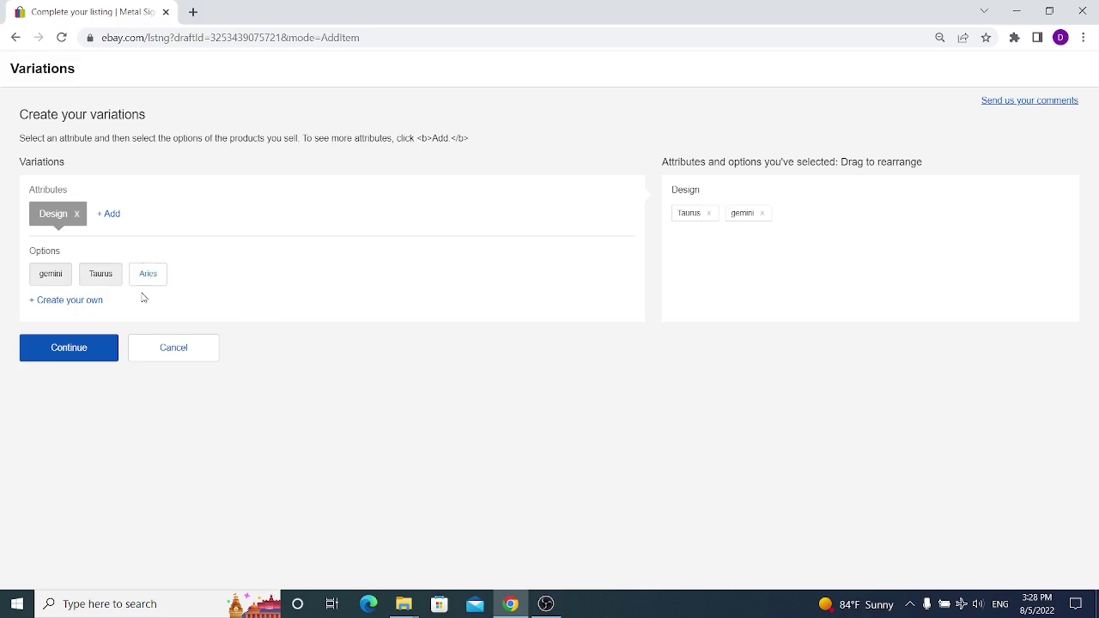
left_click(148, 280)
Add a Size attribute with 14 x 20 in and 16 x 16 in, giving six variations
left_click(110, 217)
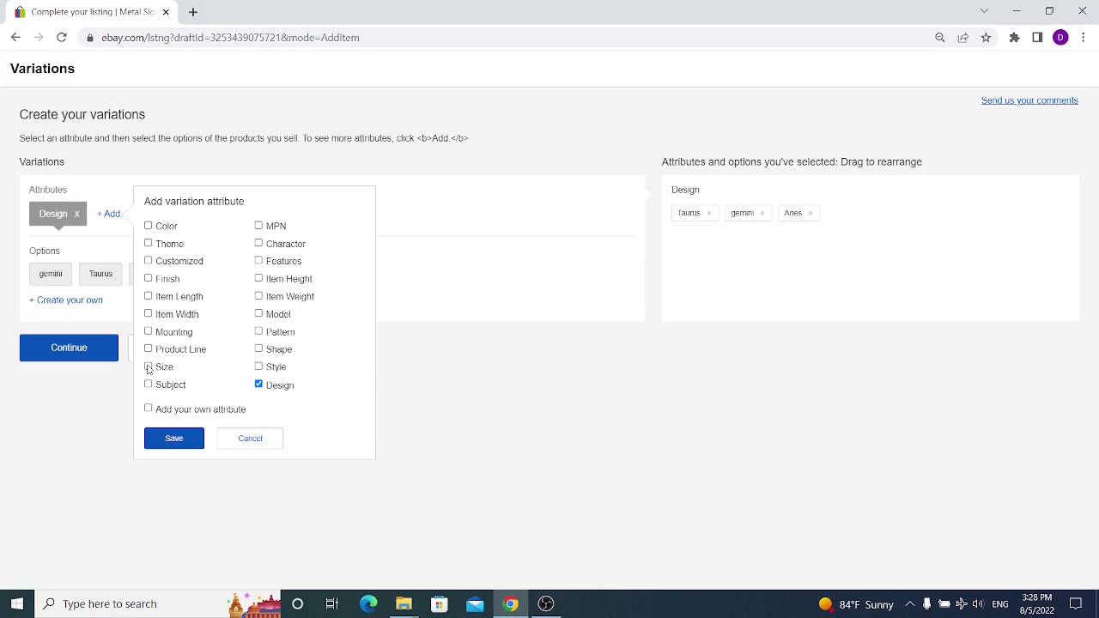
left_click(173, 439)
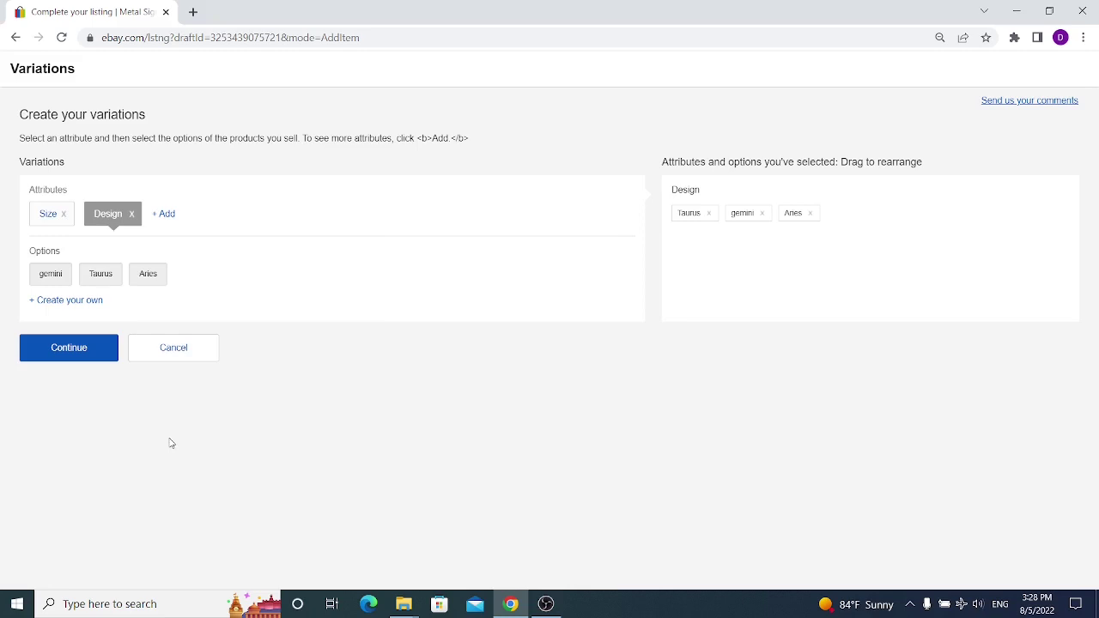
left_click(47, 216)
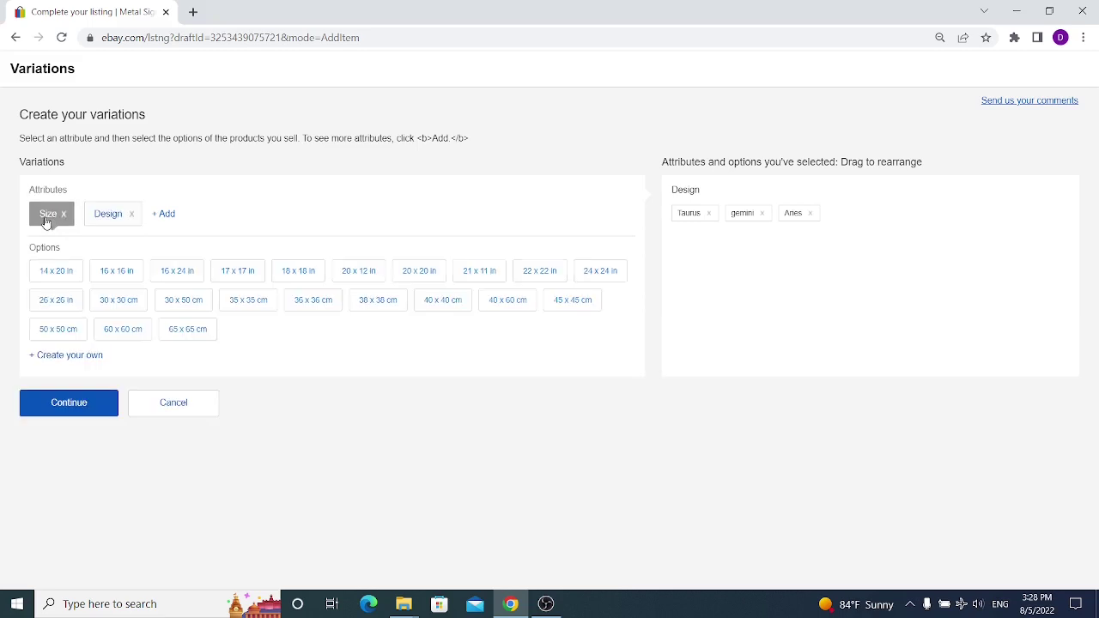
left_click(94, 216)
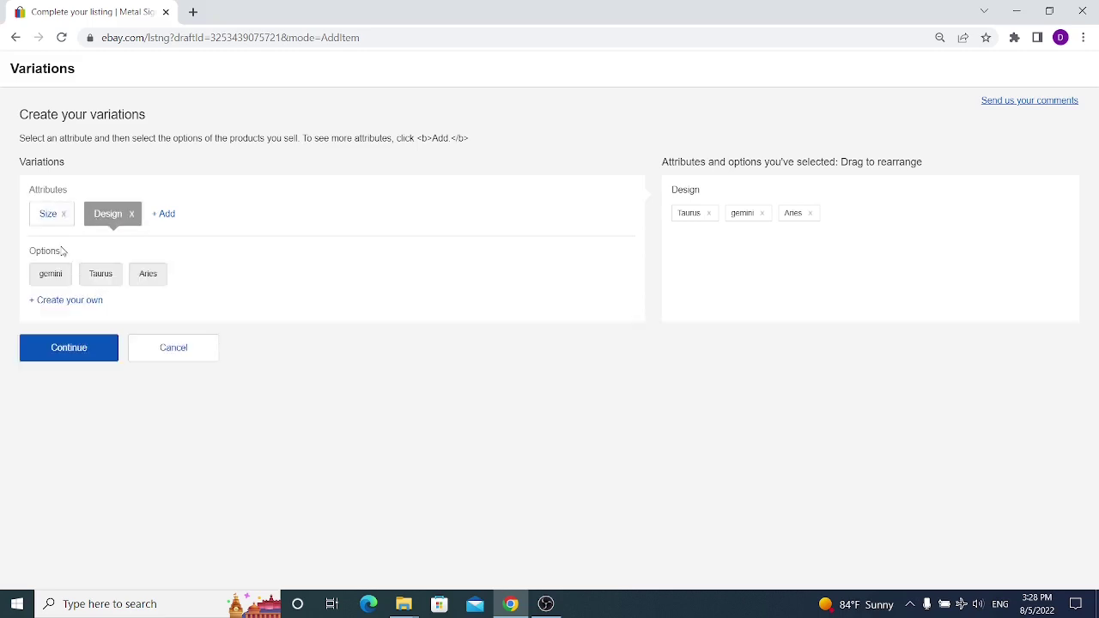
left_click(46, 225)
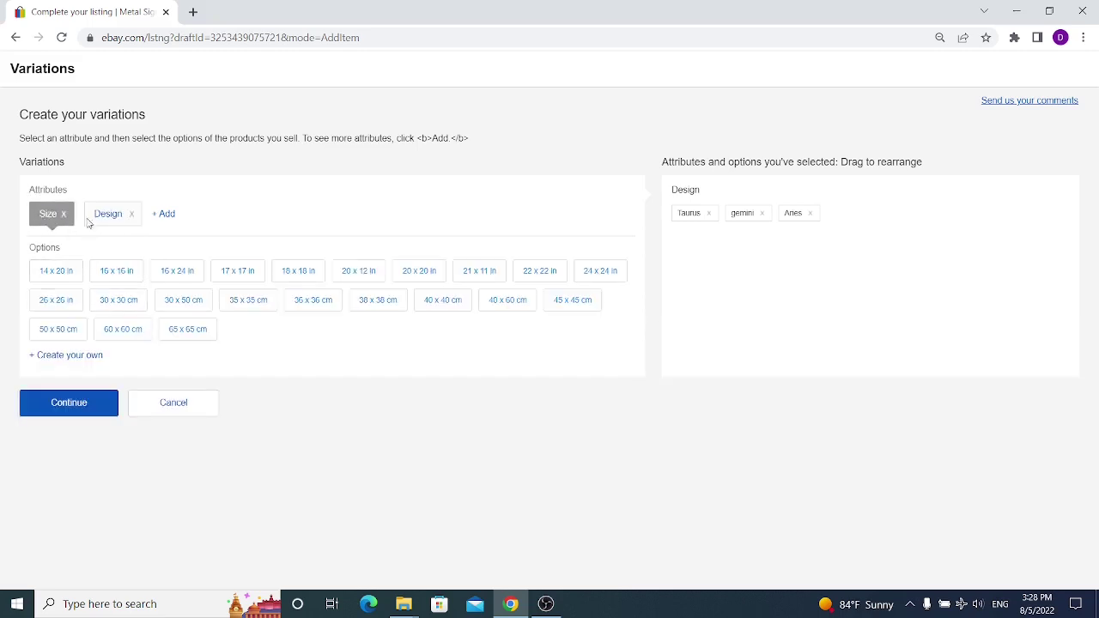
left_click(60, 279)
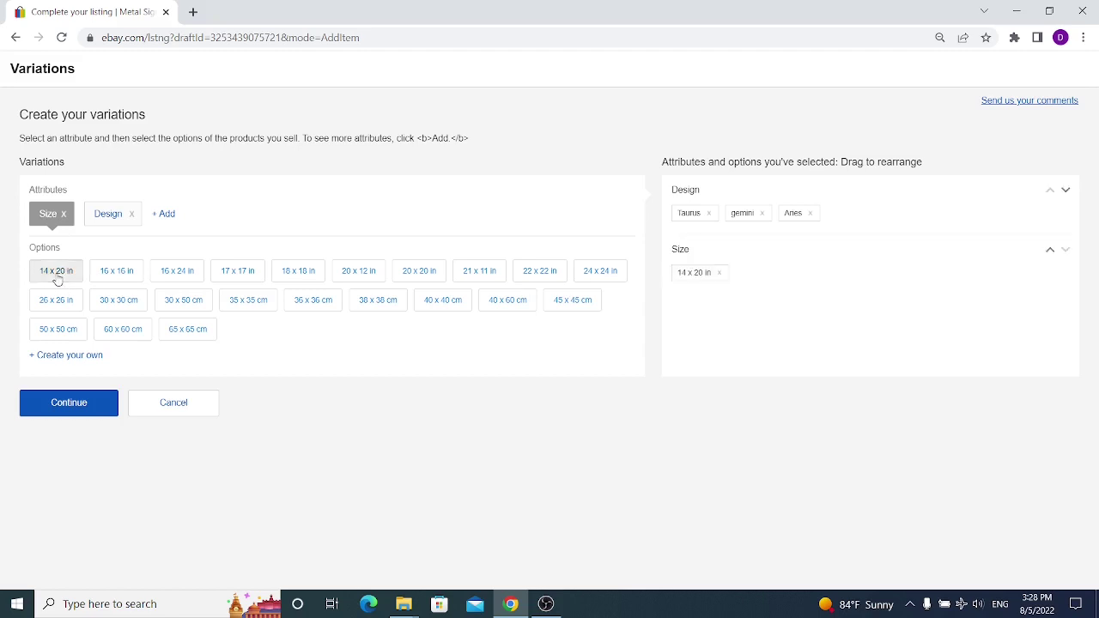
left_click(103, 276)
left_click(81, 403)
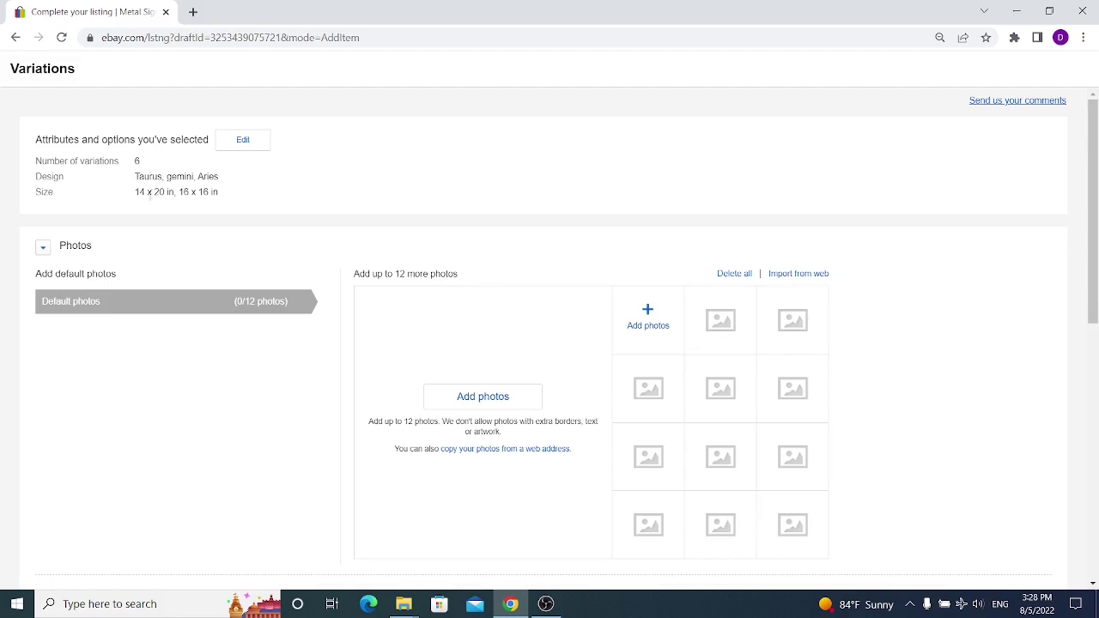
Remove the Size attribute and update, leaving only the Taurus, gemini and Aries variations
left_click_drag(134, 199, 215, 202)
left_click(151, 178)
left_click(240, 142)
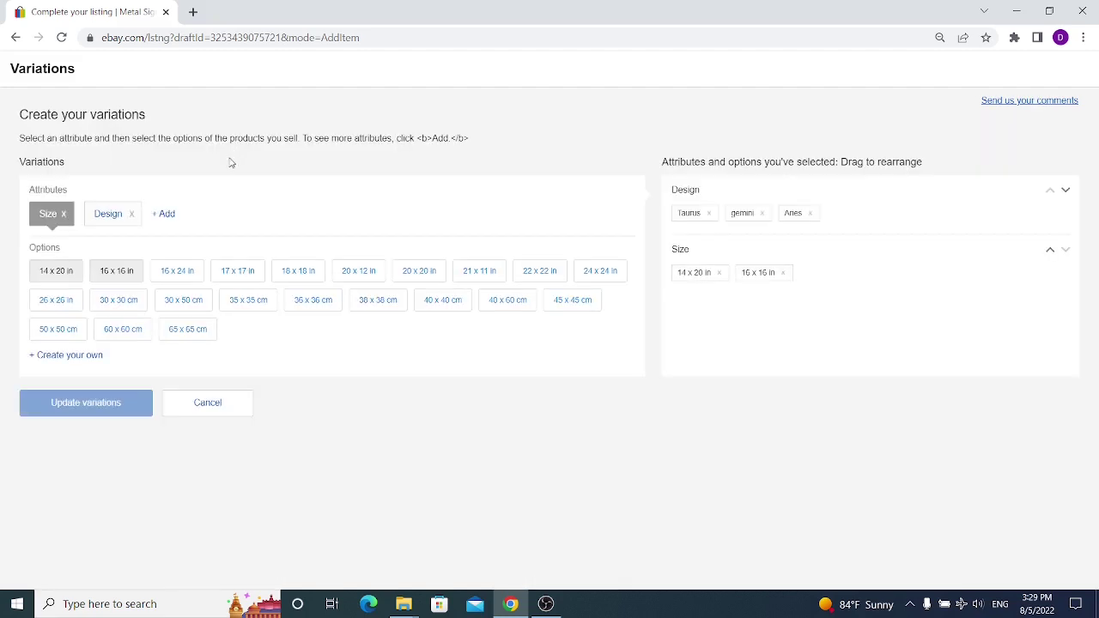
left_click(64, 214)
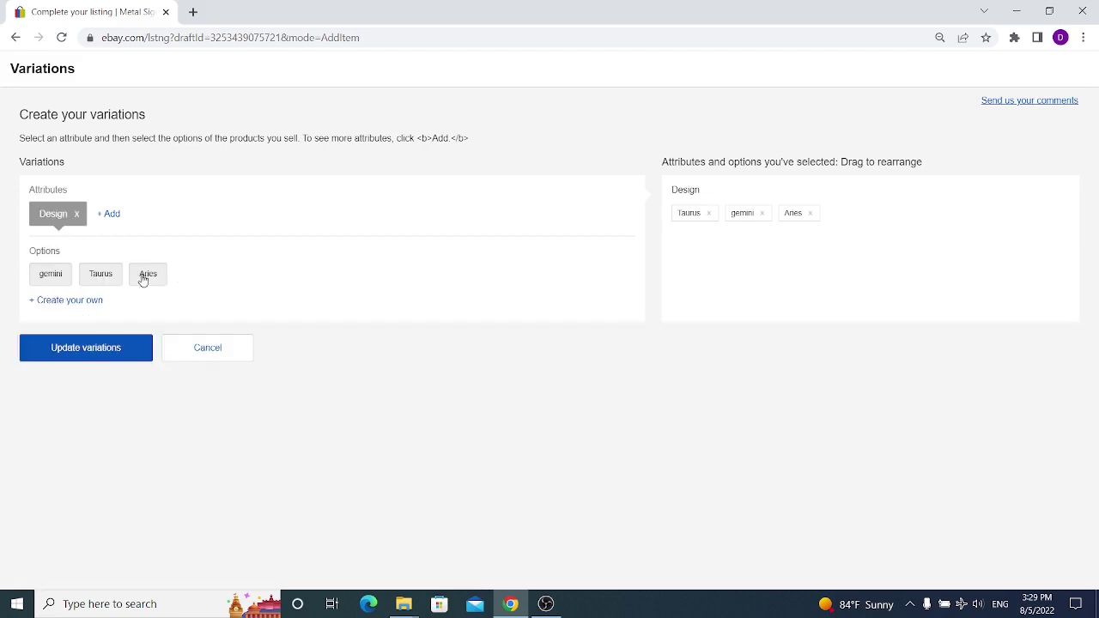
left_click(85, 347)
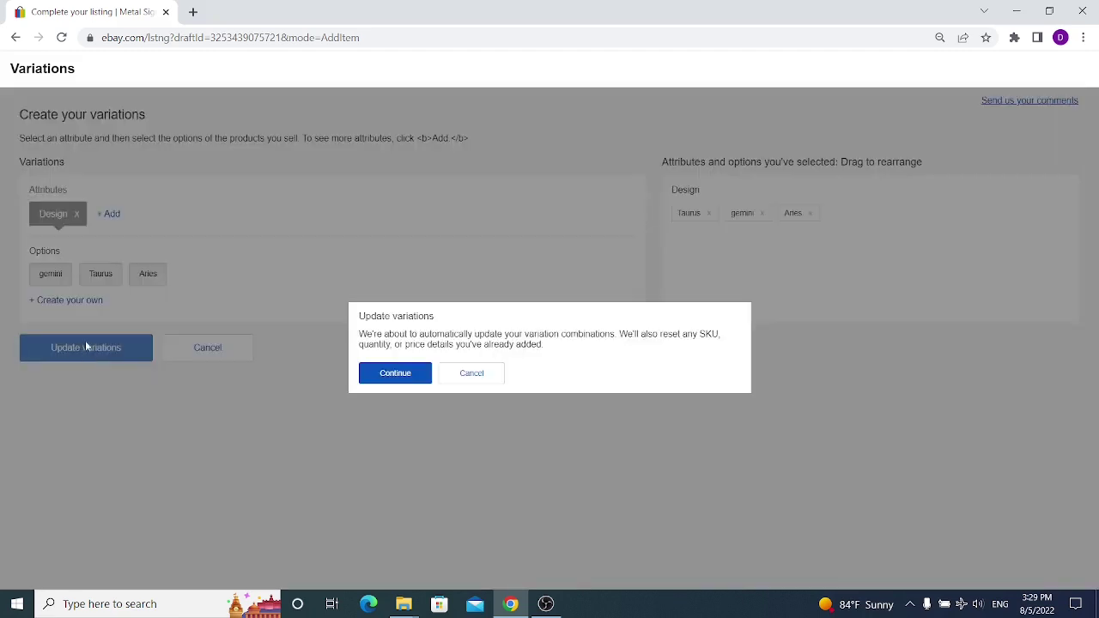
left_click(373, 373)
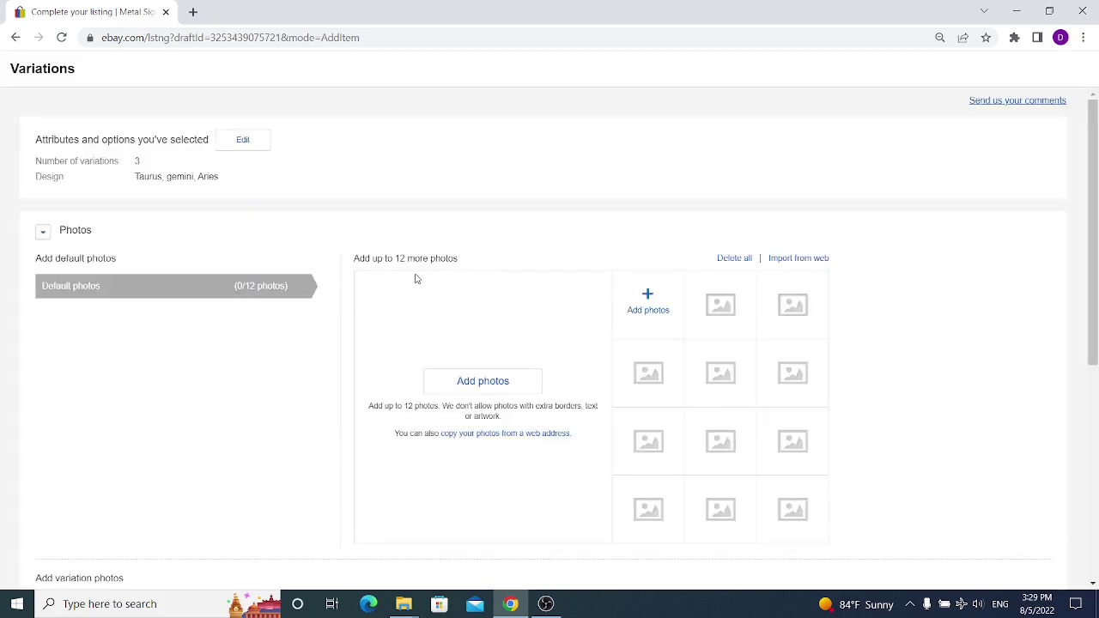
Upload the aries, gemini and taurus images from the variations folder as default photos
left_click(649, 299)
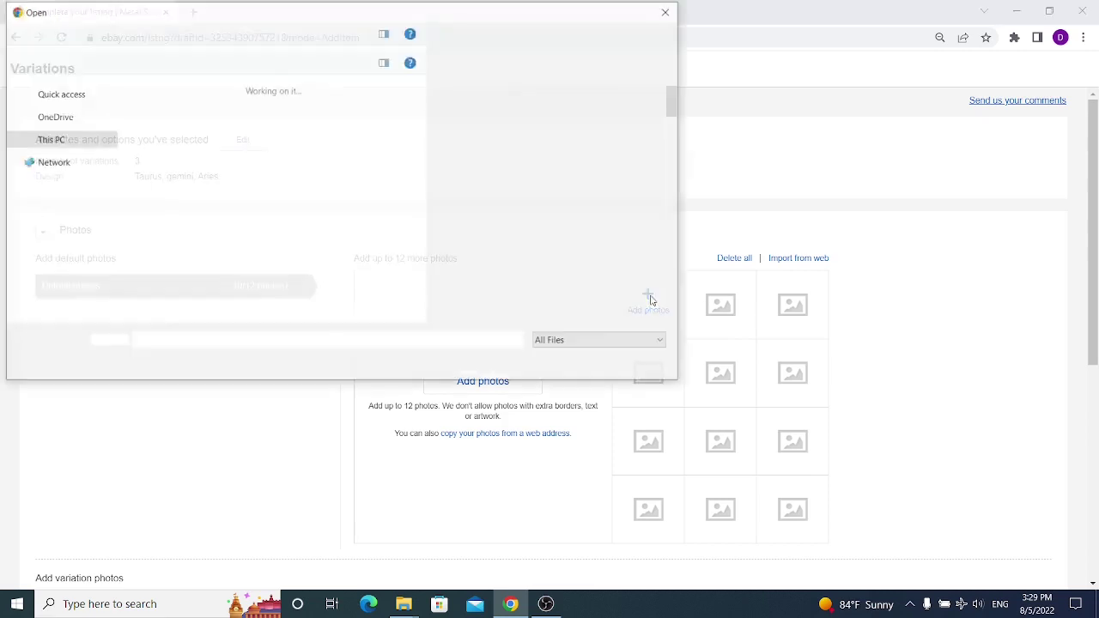
double_click(166, 313)
left_click_drag(168, 201, 356, 119)
left_click(552, 364)
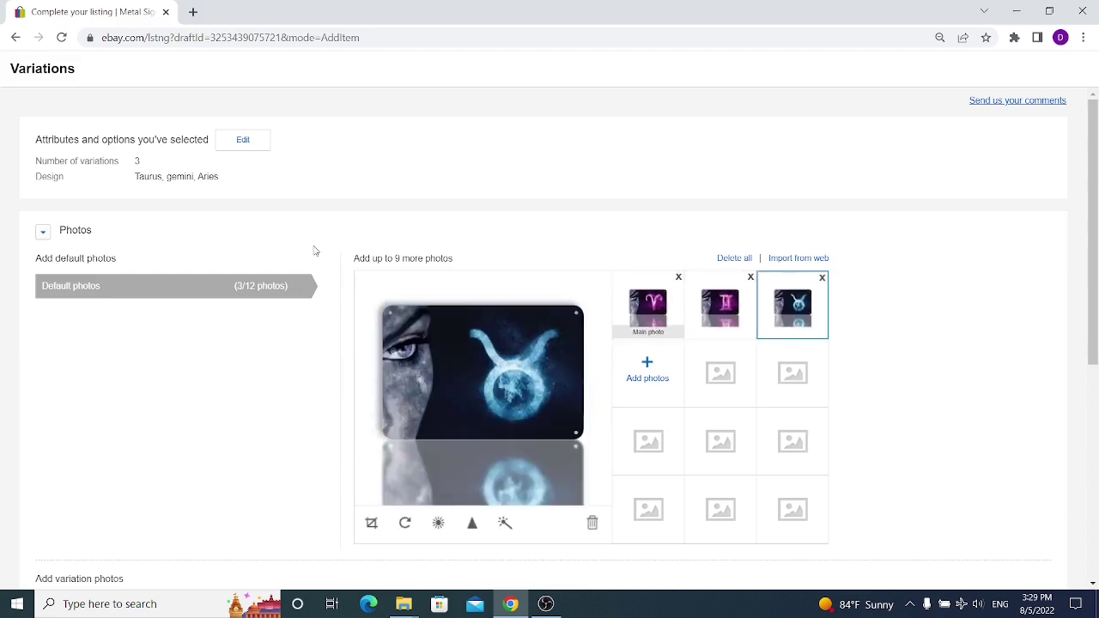
left_click_drag(137, 177, 219, 176)
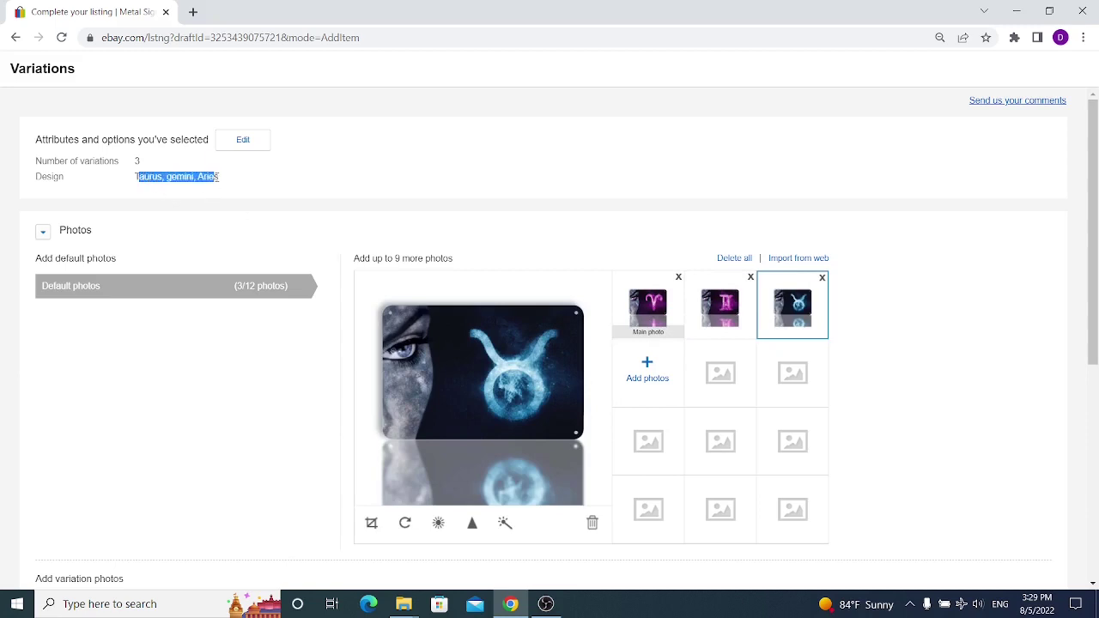
left_click(230, 182)
scroll(265, 208, "down", 3)
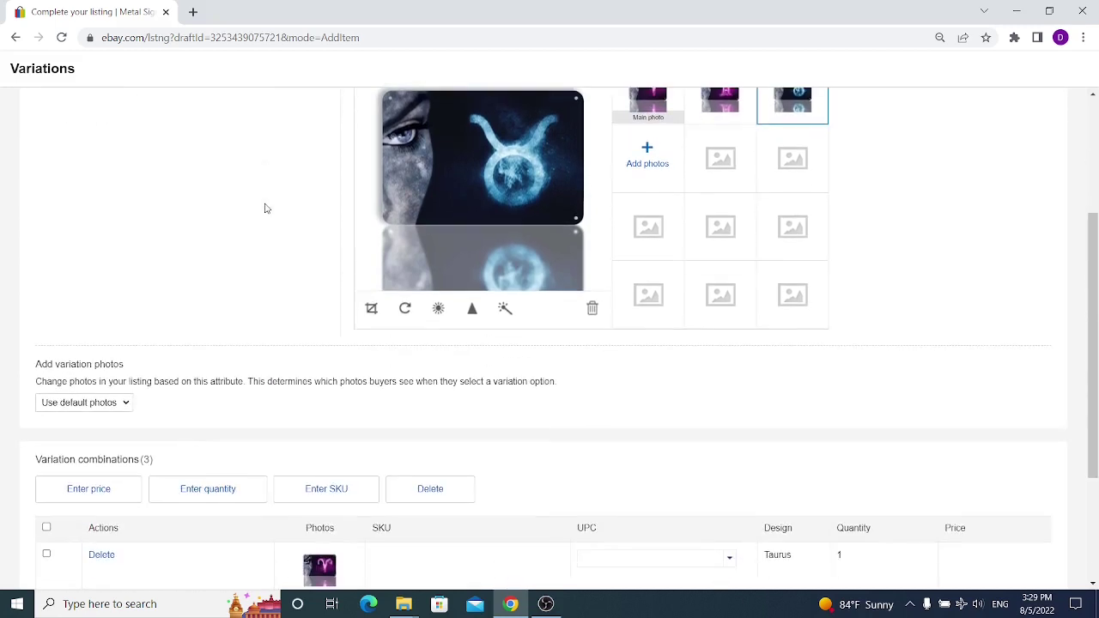
scroll(265, 209, "down", 3)
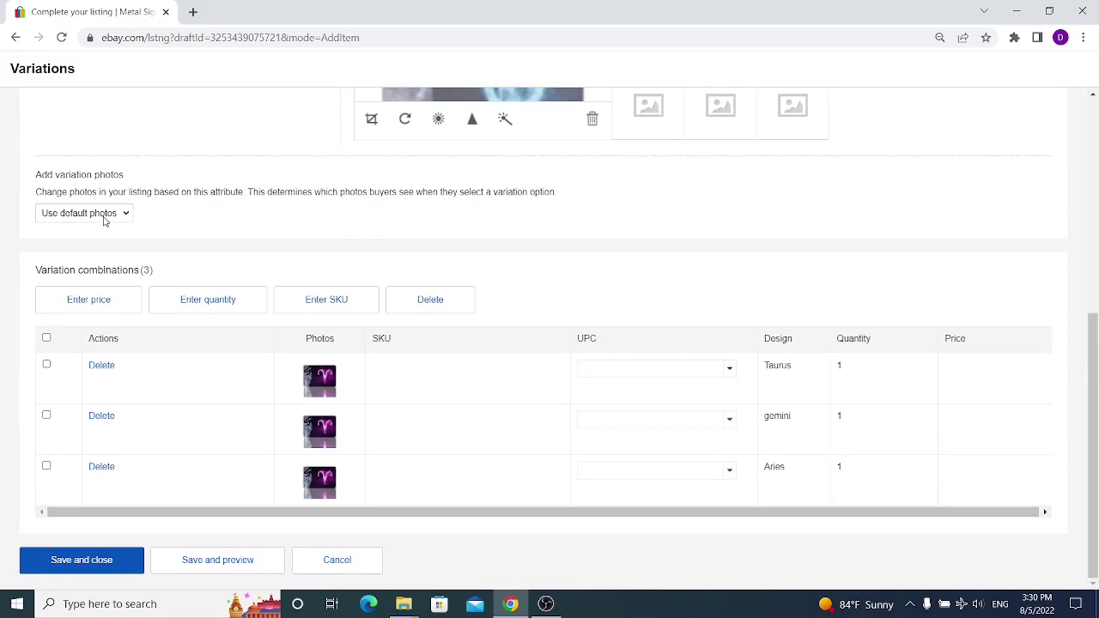
Add variation photos by Design: taurus image to Taurus, gemini to gemini, aries to Aries
left_click(104, 219)
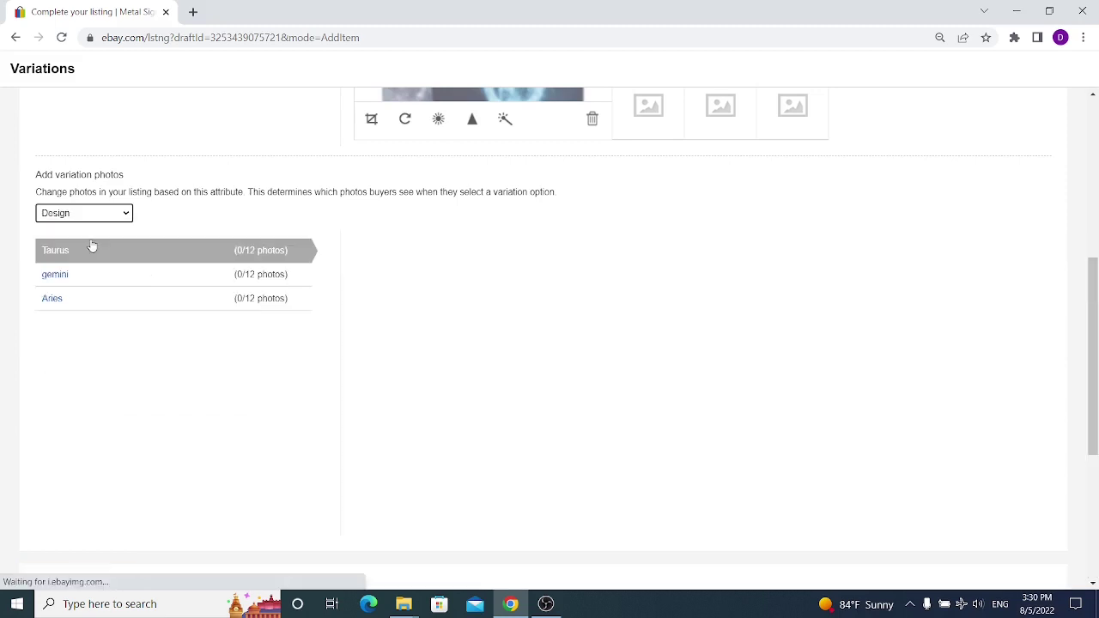
left_click(448, 354)
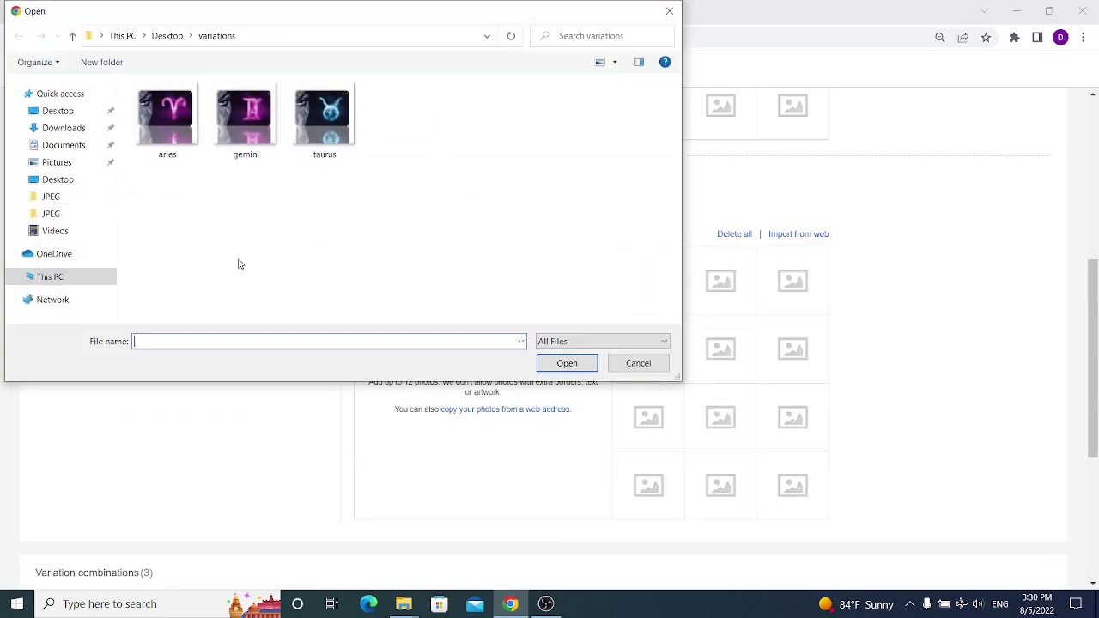
double_click(331, 125)
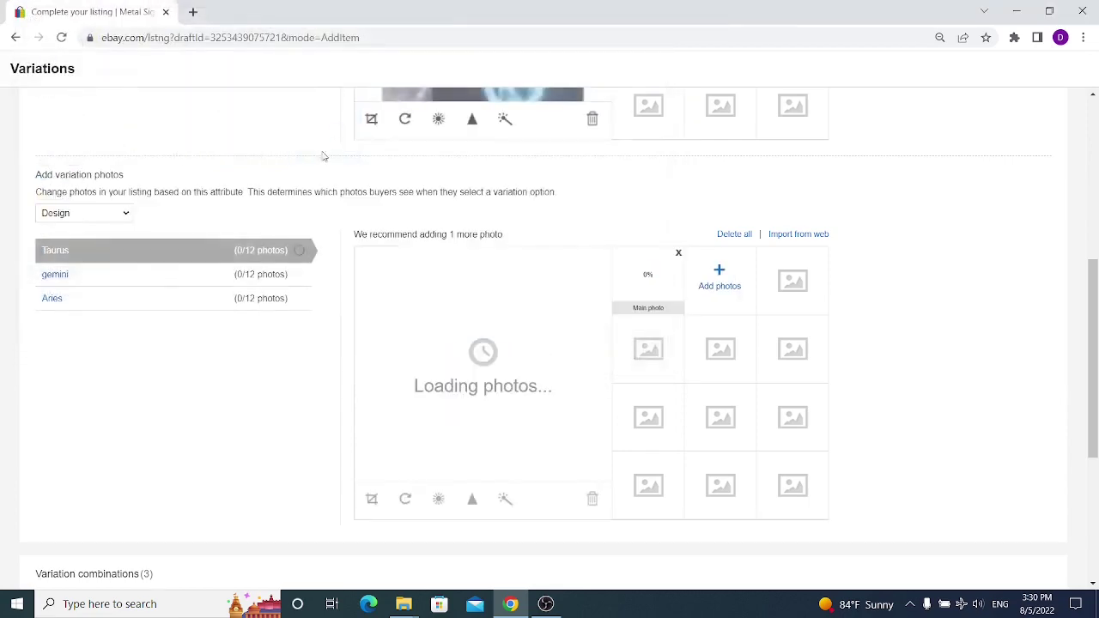
left_click(179, 279)
left_click(464, 358)
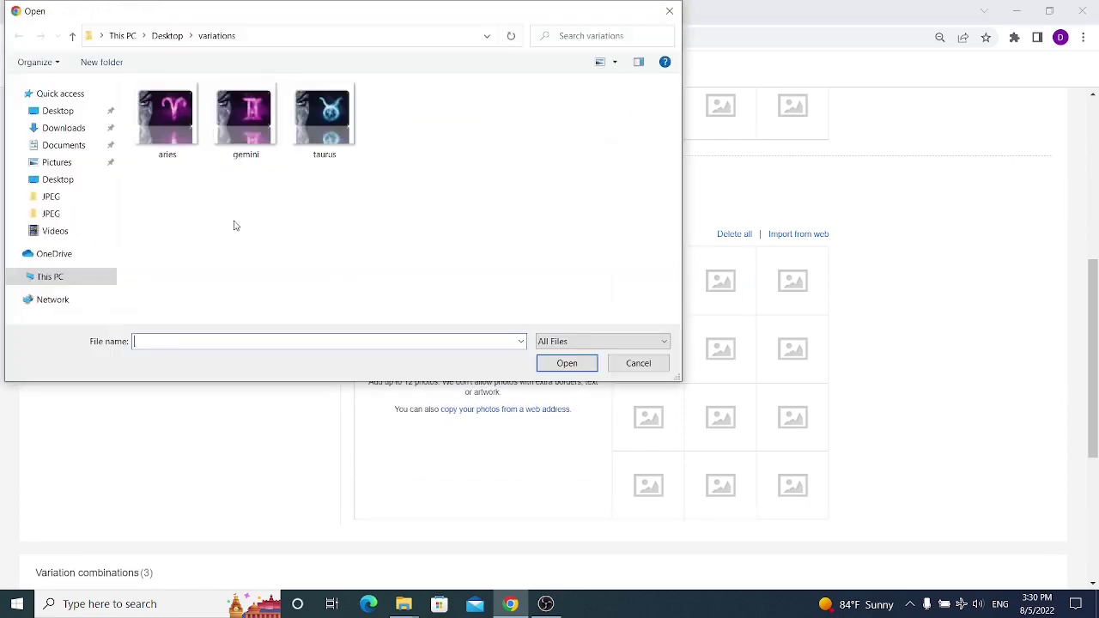
double_click(245, 117)
left_click(123, 298)
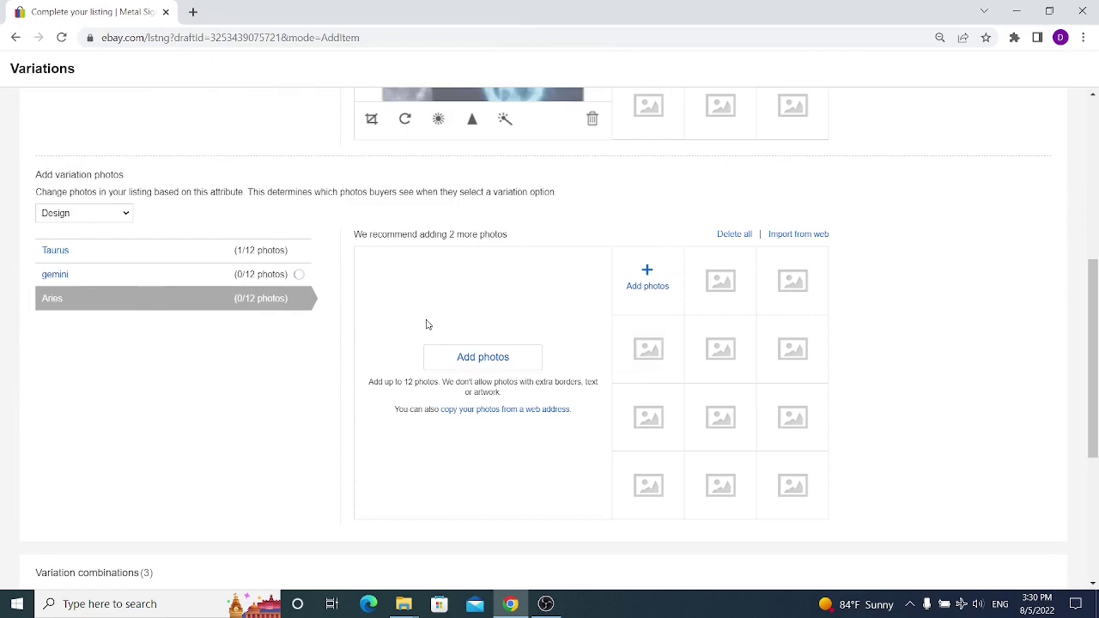
left_click(485, 358)
left_click(170, 127)
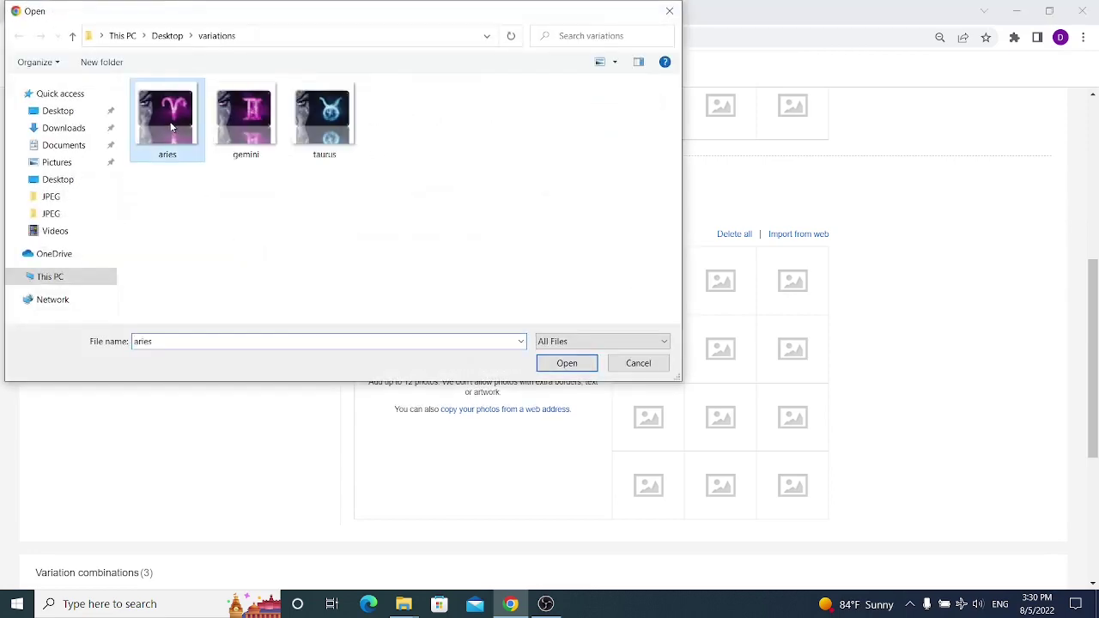
double_click(170, 127)
Review the Taurus and gemini variation photos in the variation combinations table
scroll(309, 325, "up", 2)
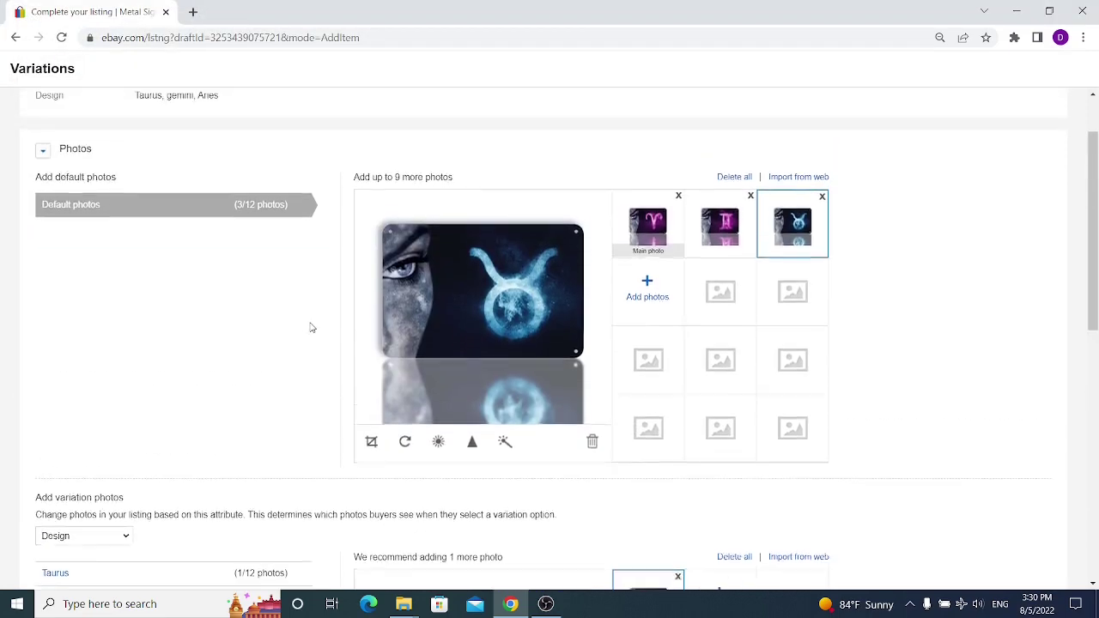
scroll(312, 328, "up", 1)
scroll(312, 327, "down", 3)
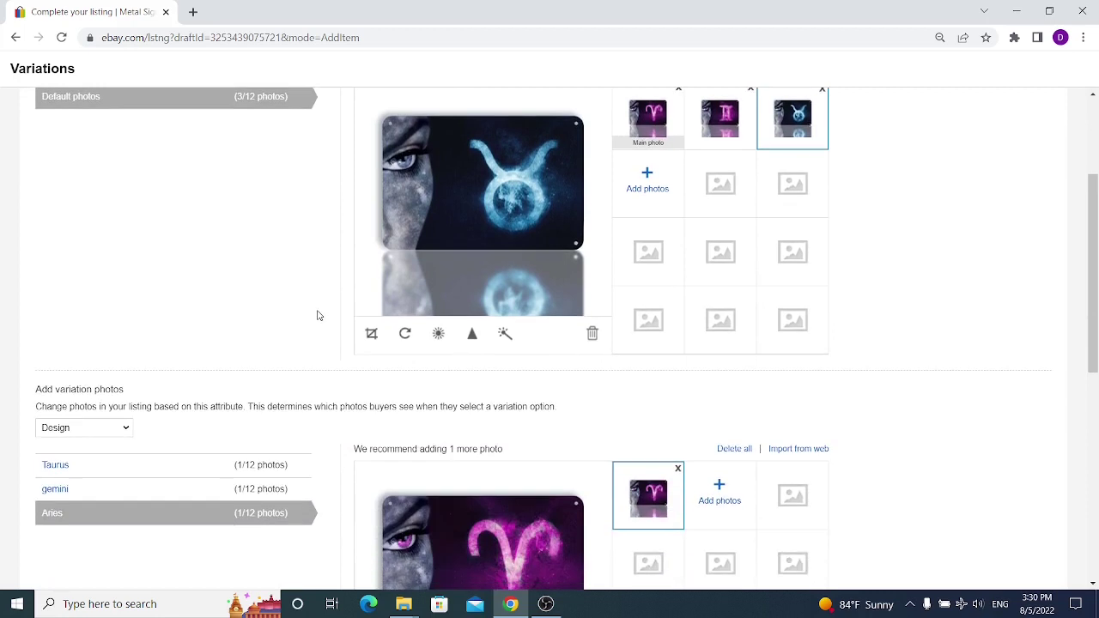
scroll(316, 313, "down", 3)
left_click(248, 325)
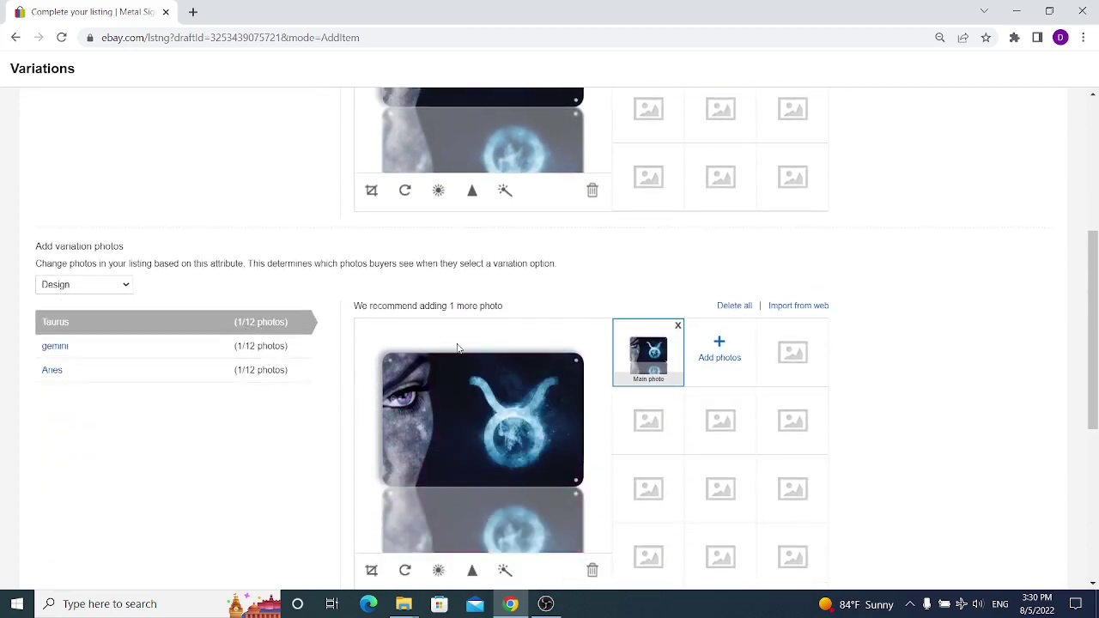
left_click(103, 349)
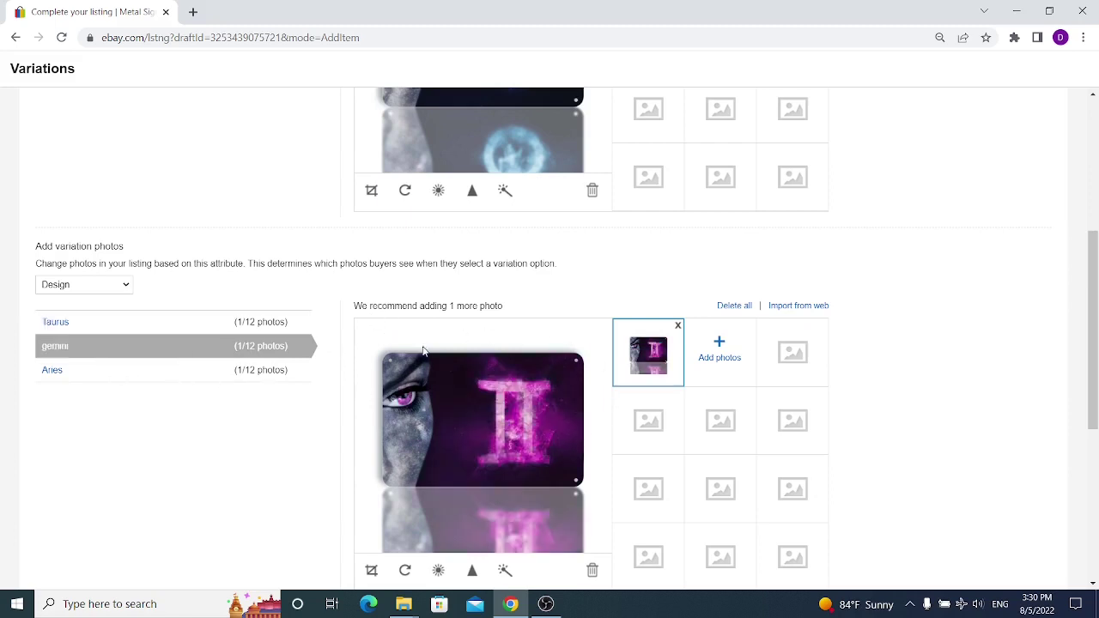
scroll(490, 379, "down", 1)
scroll(490, 378, "down", 4)
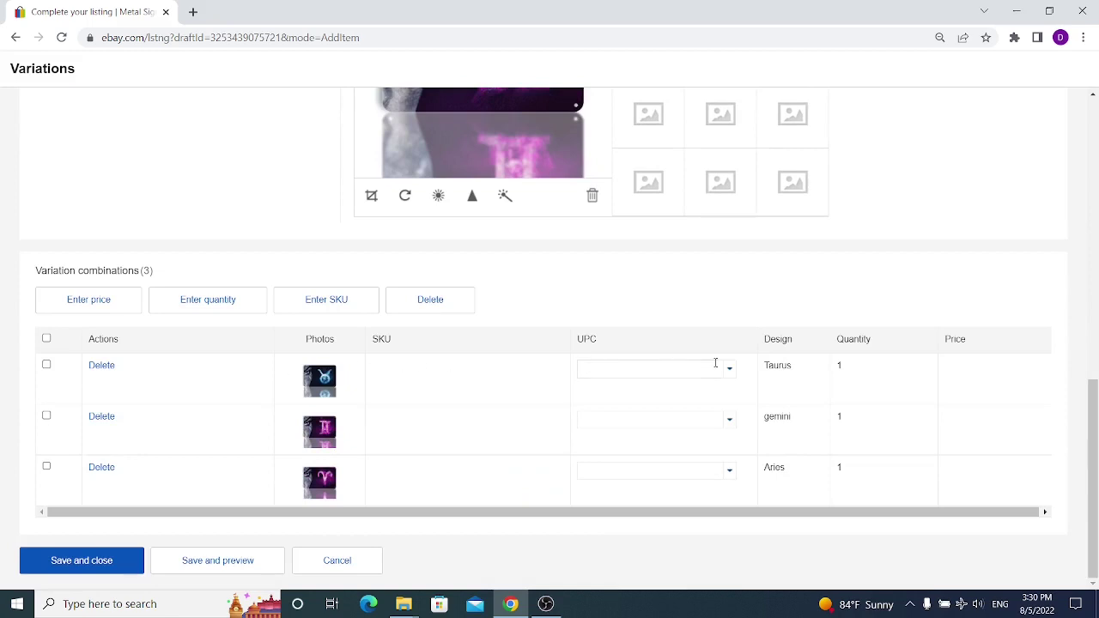
Fill the UPC of the Taurus, gemini and Aries variations with 'Does not apply'
left_click(606, 373)
left_click(610, 420)
left_click(613, 467)
left_click(625, 375)
type("Does not apply")
key("ctrl+a")
key("ctrl+c")
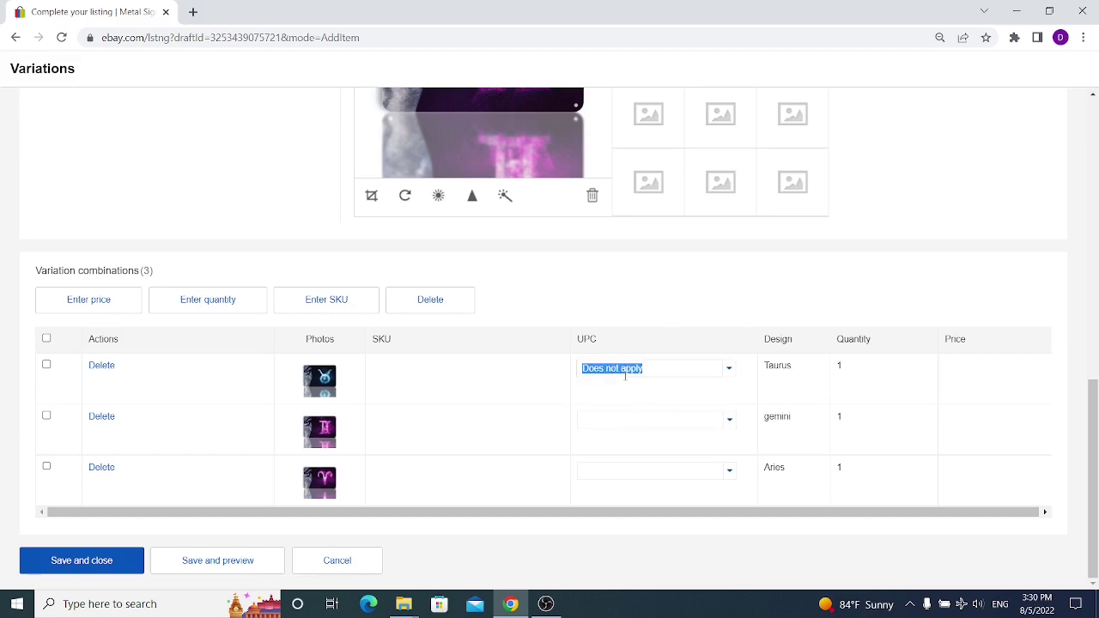
left_click(617, 418)
key("ctrl+v")
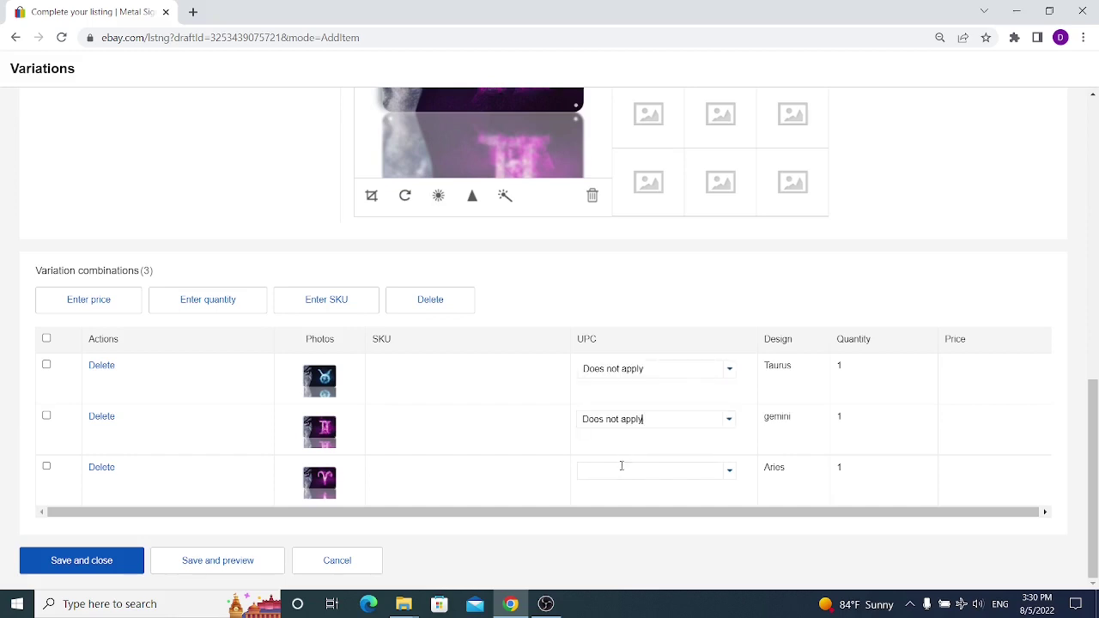
left_click(633, 469)
key("ctrl+v")
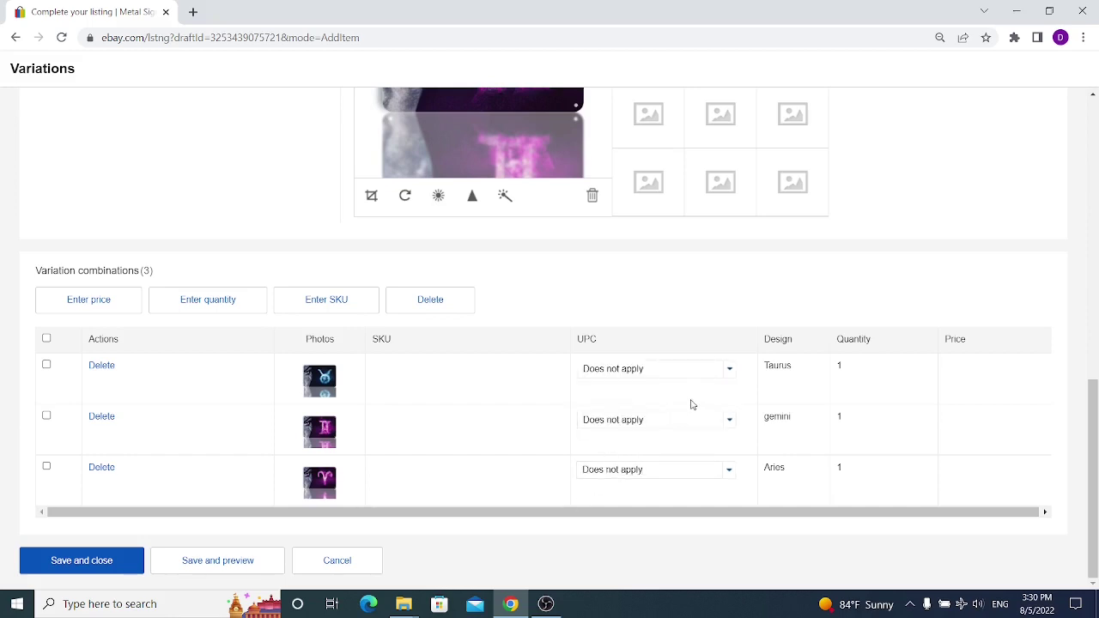
Set the quantity to 3 for each variation
double_click(854, 364)
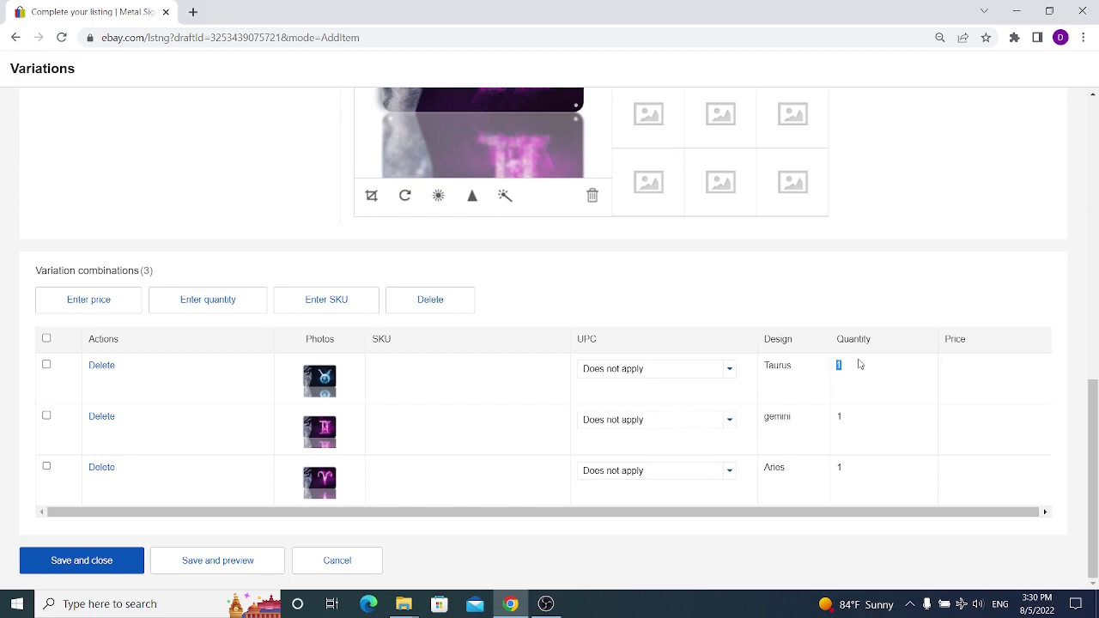
type("3")
double_click(852, 414)
type("3")
double_click(857, 489)
Price the Taurus, gemini and Aries variations at 35.00 each
left_click(963, 368)
type("35")
double_click(962, 369)
left_click(964, 406)
left_click(959, 368)
left_click(958, 465)
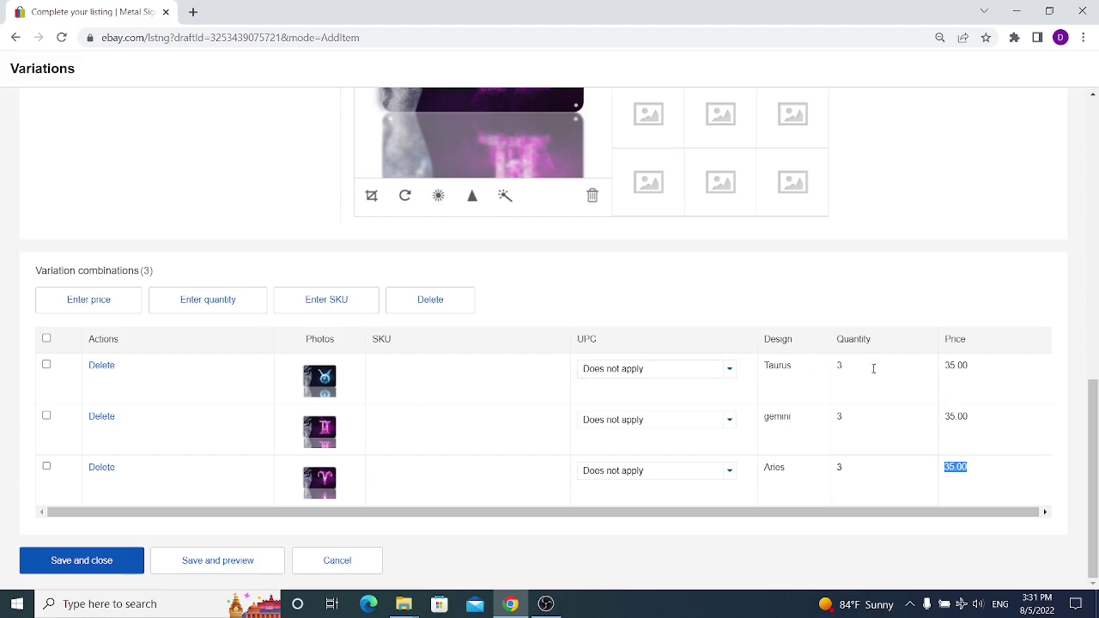
left_click(974, 364)
left_click(962, 466)
Save the variations with Enter and scroll back to the top of the listing form
key("Return")
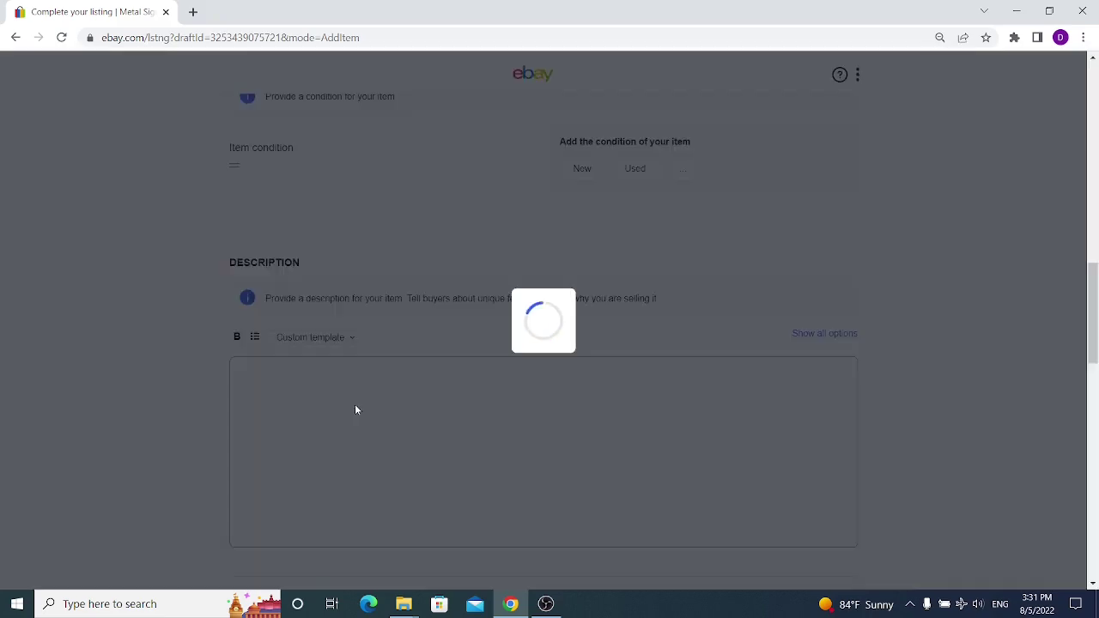
scroll(535, 364, "up", 7)
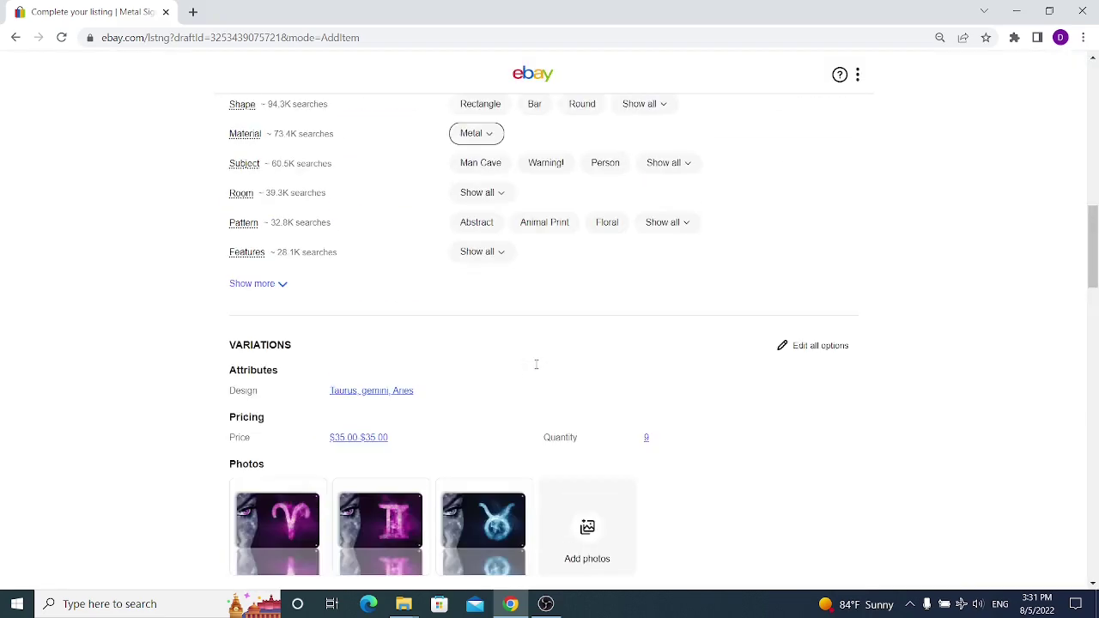
scroll(535, 364, "up", 10)
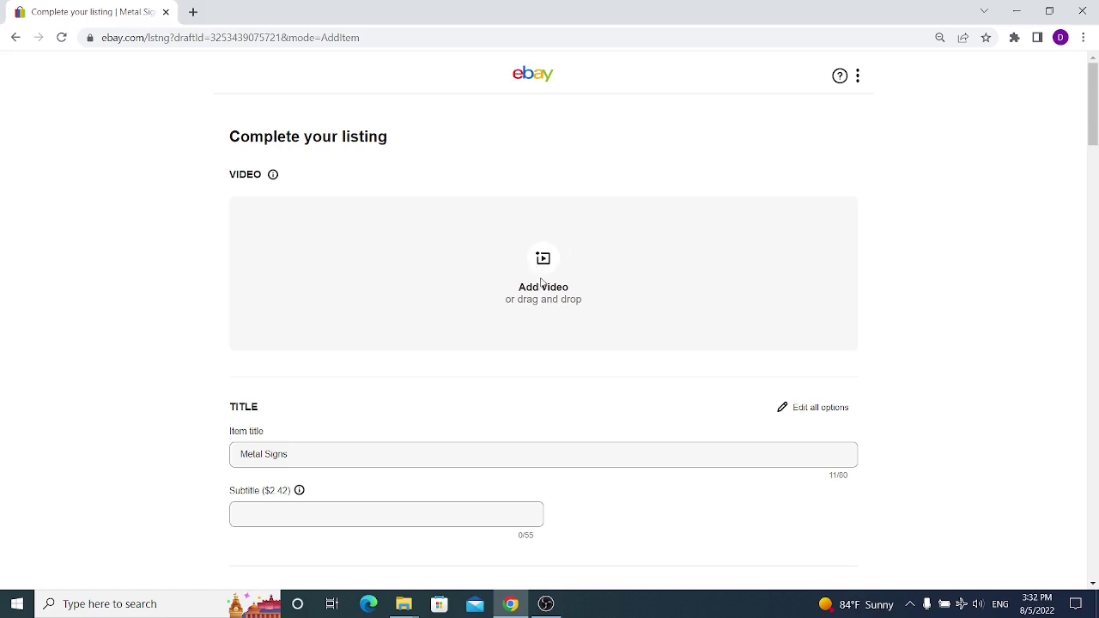
scroll(305, 305, "down", 2)
Replace the 'Metal Signs' item title with 'Horoscope Zodiac Signs Metal Sign Aluminum Plate'
left_click_drag(293, 310, 131, 315)
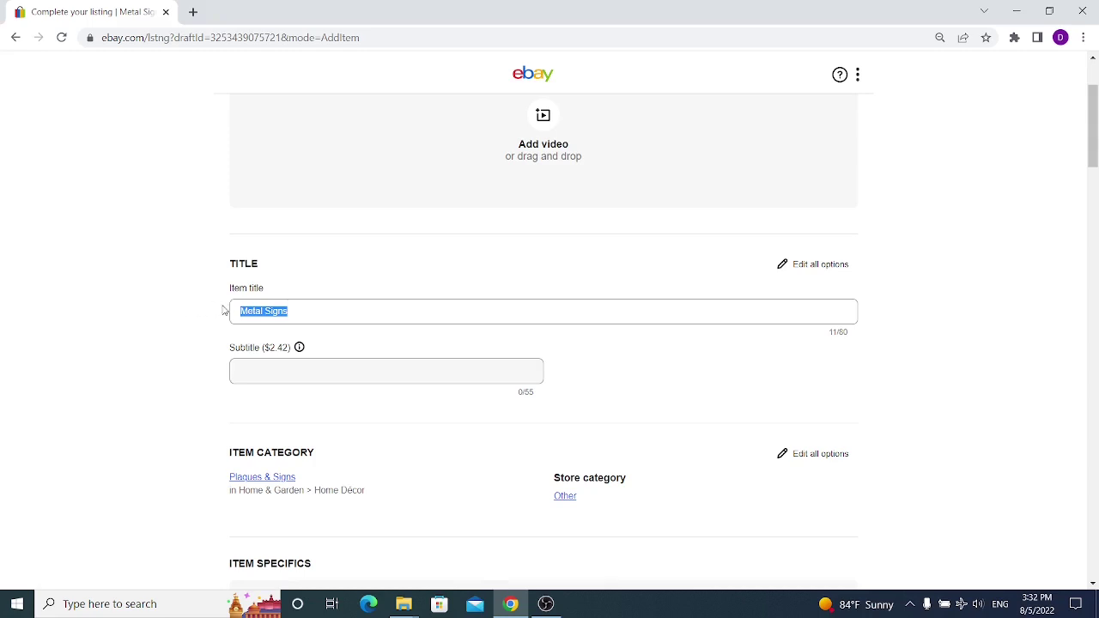
left_click(262, 311)
left_click_drag(238, 311, 301, 312)
left_click(613, 319)
left_click_drag(323, 317, 203, 319)
type("Horoscope Zodiac Signs Metal Sign")
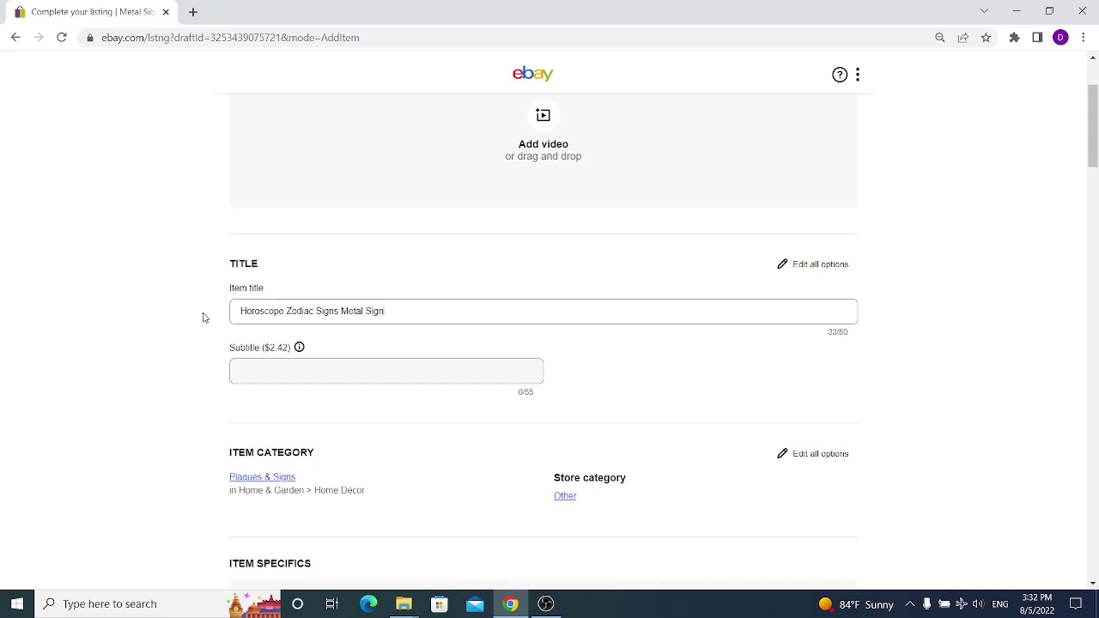
type(" Aluminum Plate")
Change the Brand item specific from Zodiac to Unbranded
left_click(203, 318)
scroll(323, 339, "down", 3)
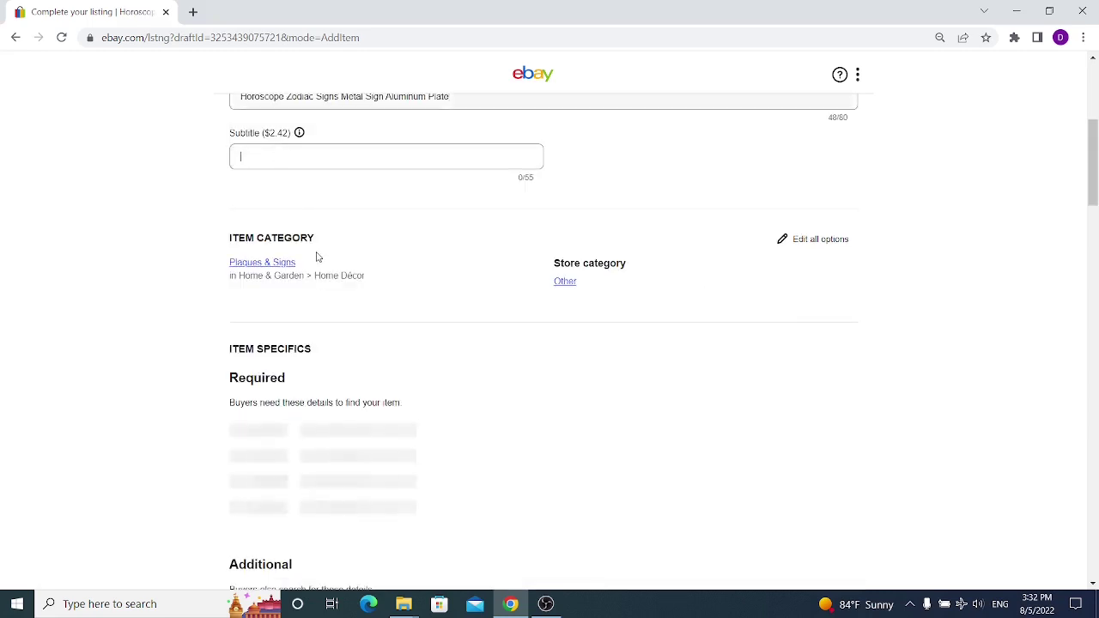
scroll(317, 255, "down", 1)
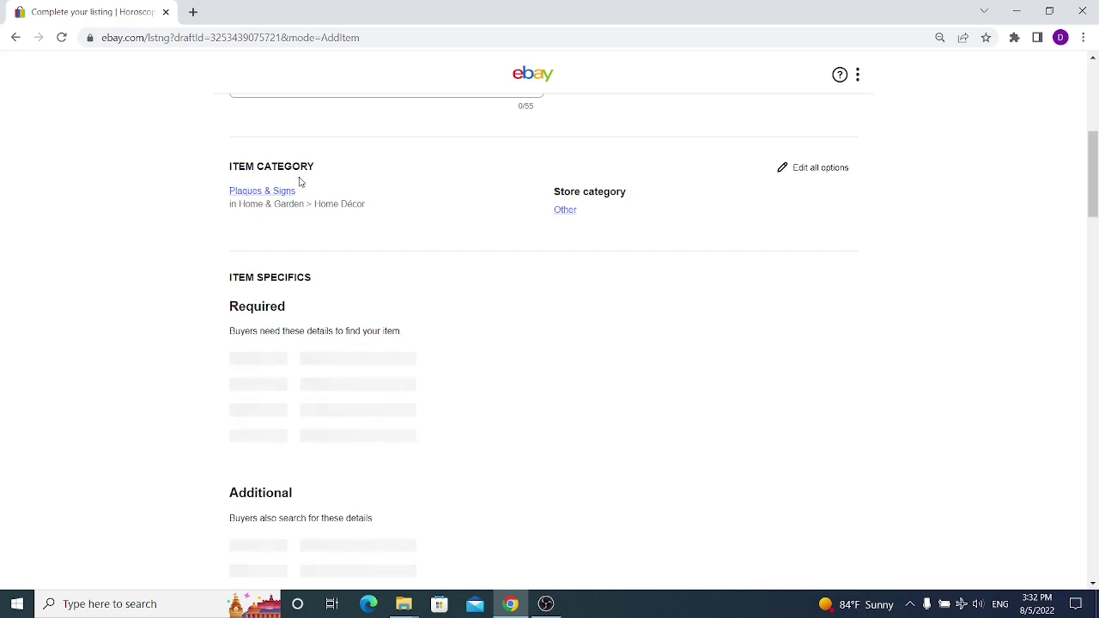
scroll(344, 206, "down", 2)
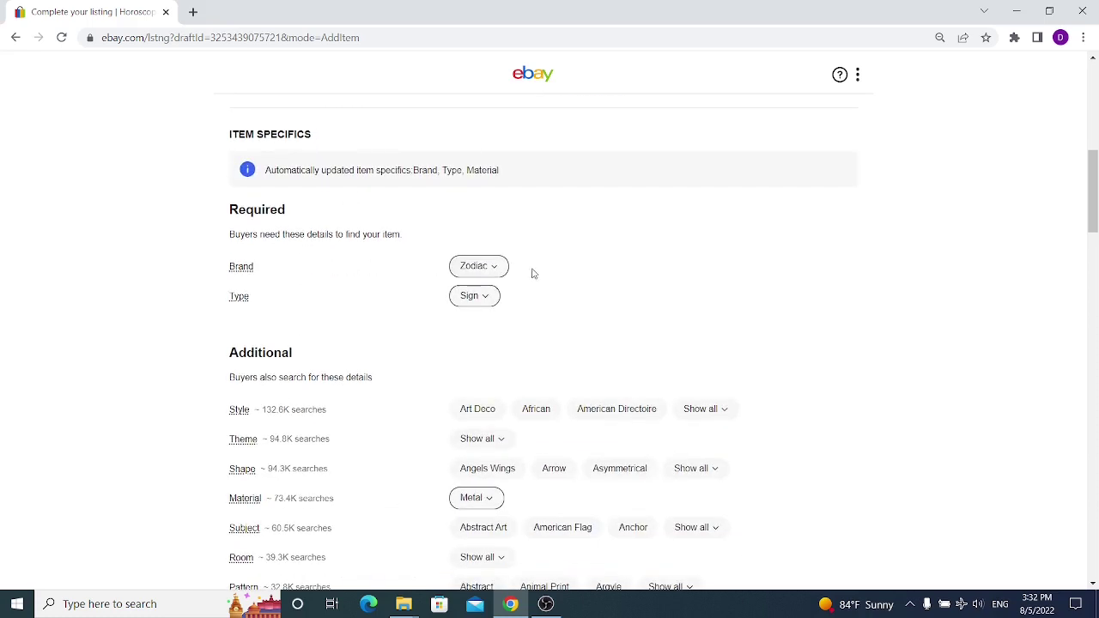
left_click(471, 266)
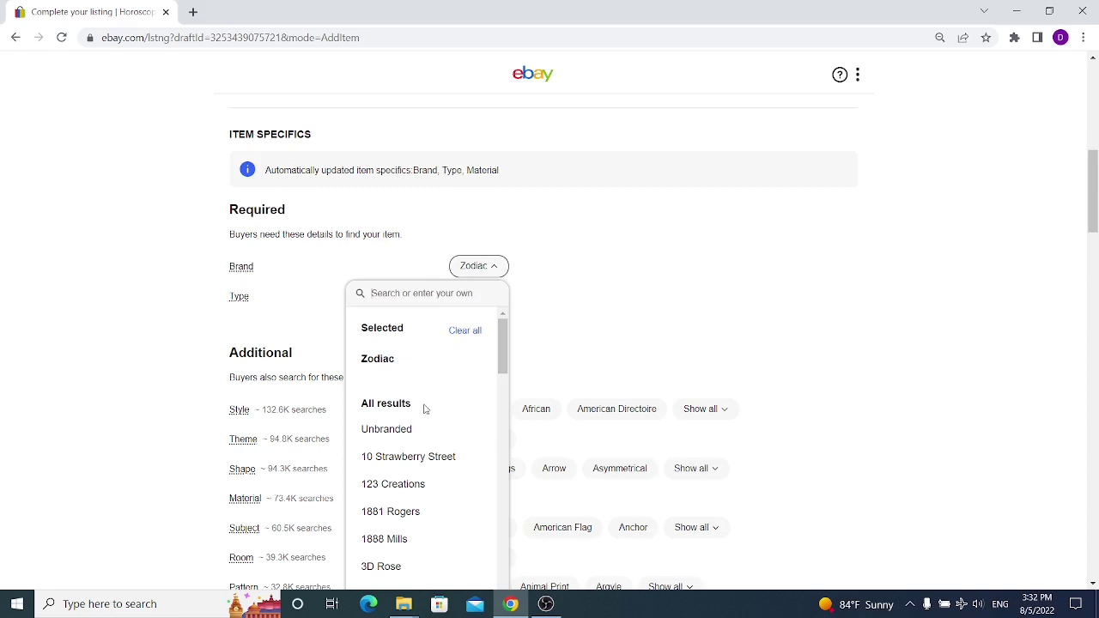
left_click(409, 435)
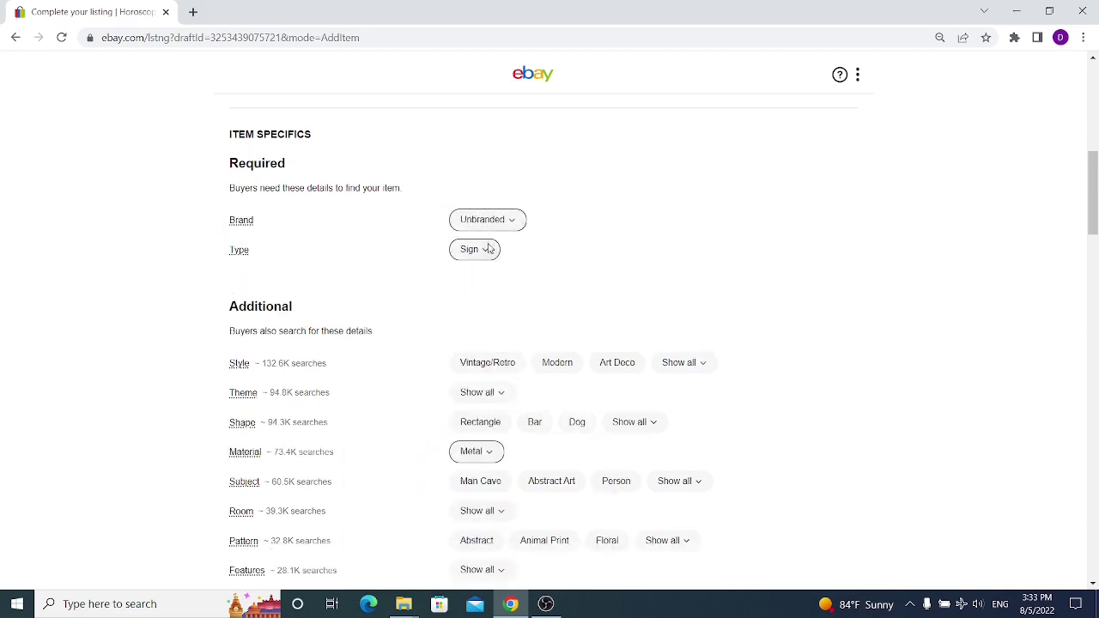
scroll(491, 258, "down", 2)
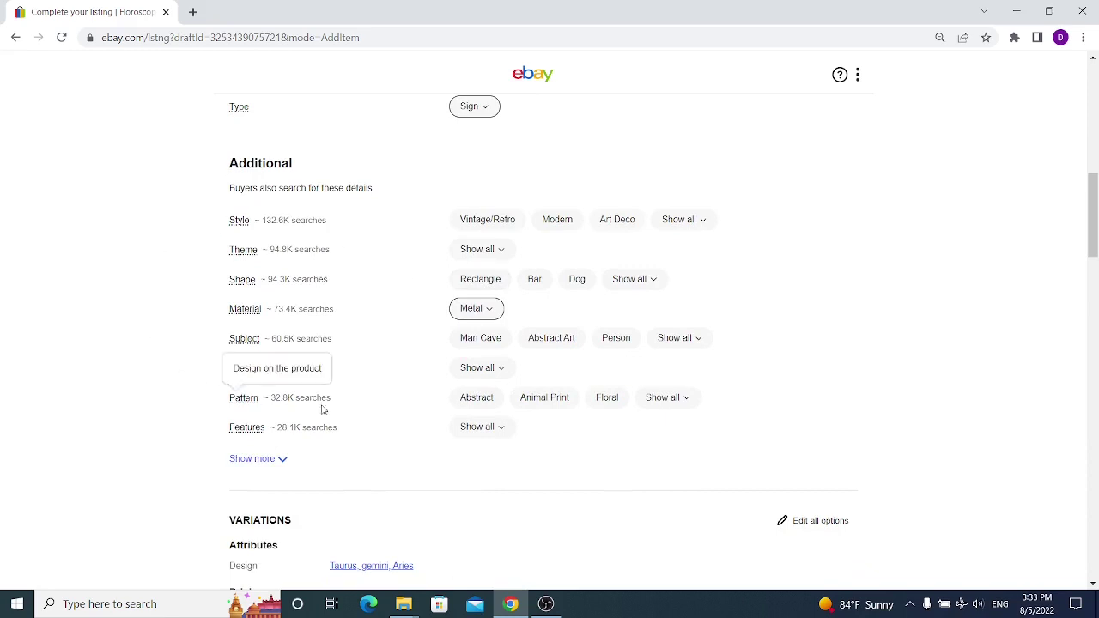
scroll(475, 195, "down", 1)
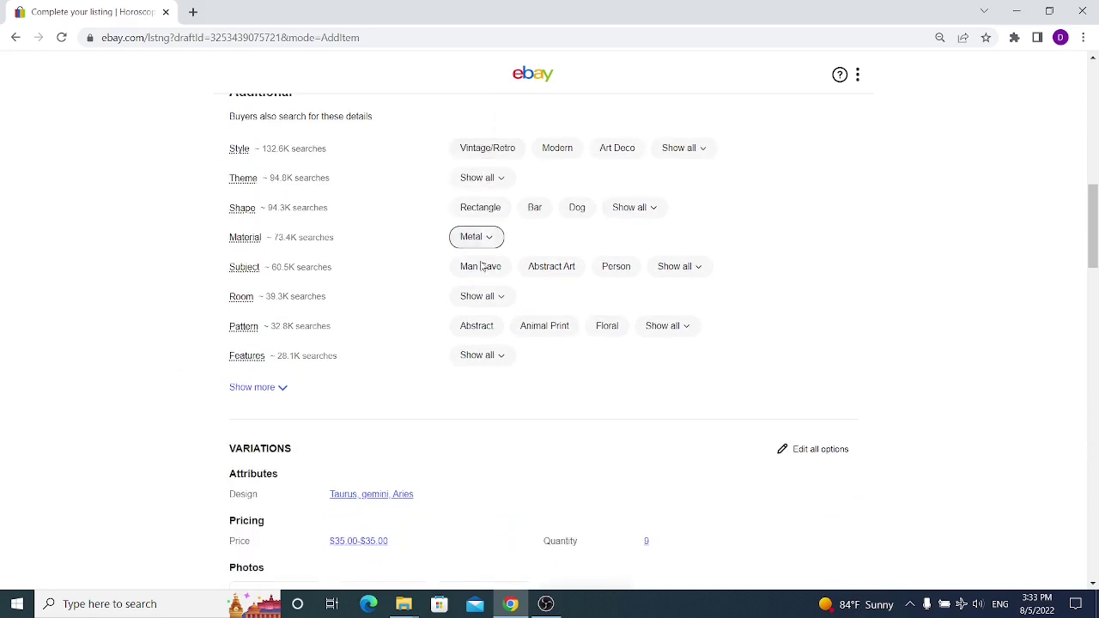
scroll(480, 214, "down", 2)
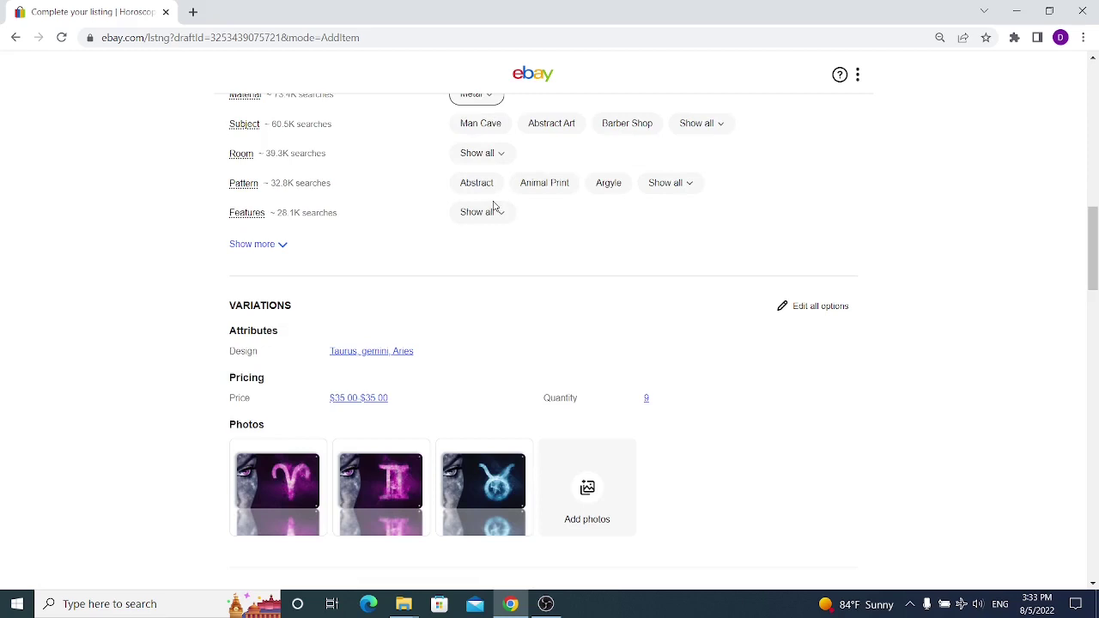
scroll(487, 203, "down", 1)
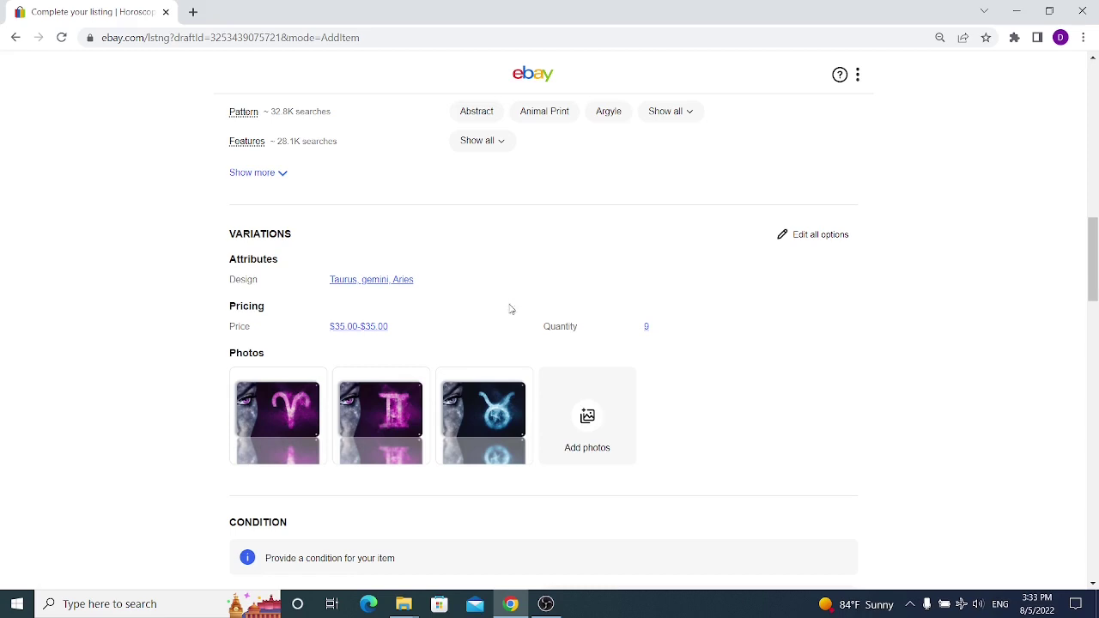
scroll(459, 292, "down", 3)
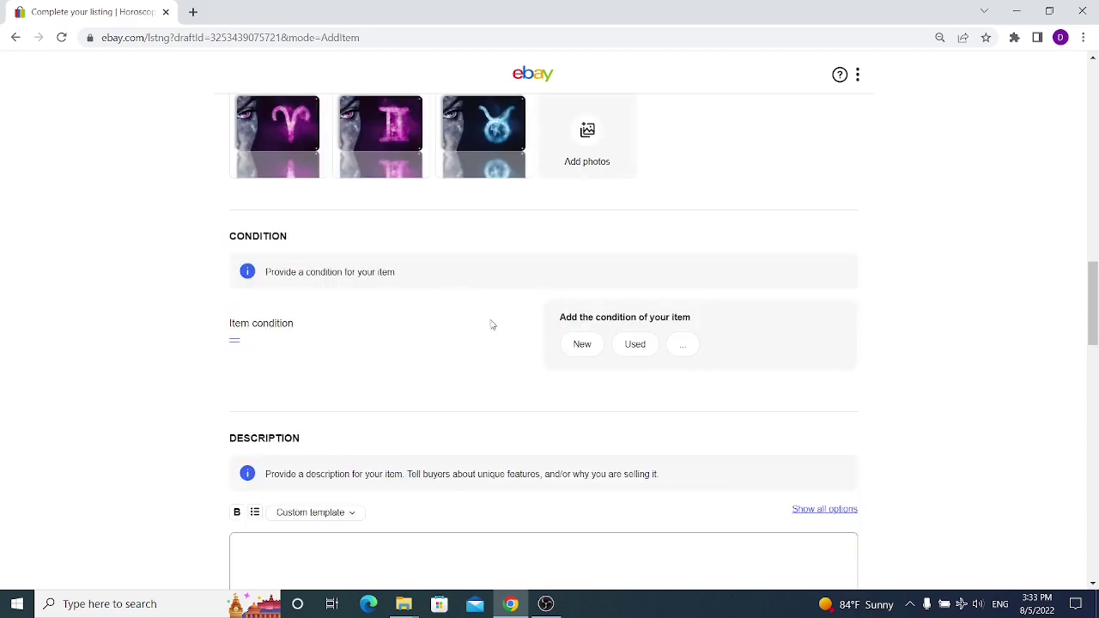
Set the condition to New and enter the description 'This is only a test'
left_click(581, 344)
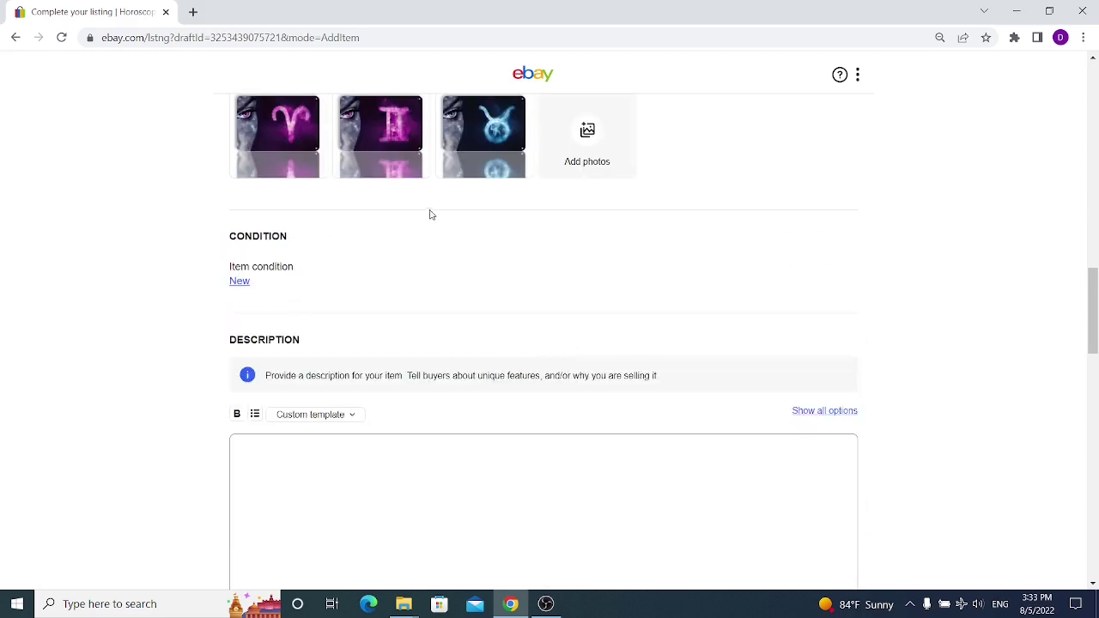
scroll(407, 224, "down", 2)
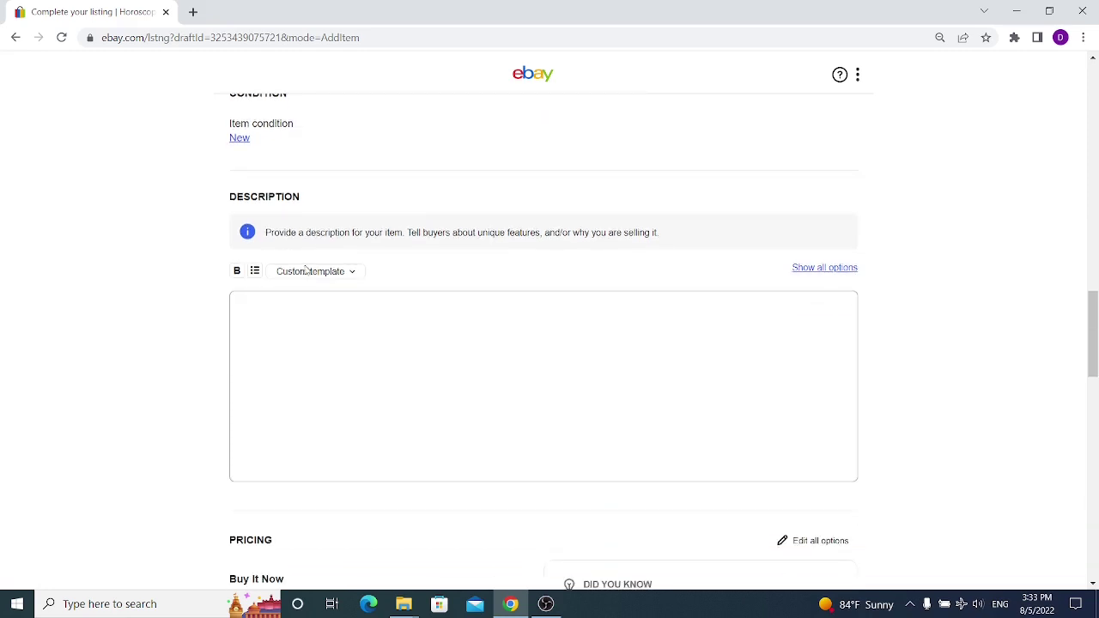
left_click(310, 314)
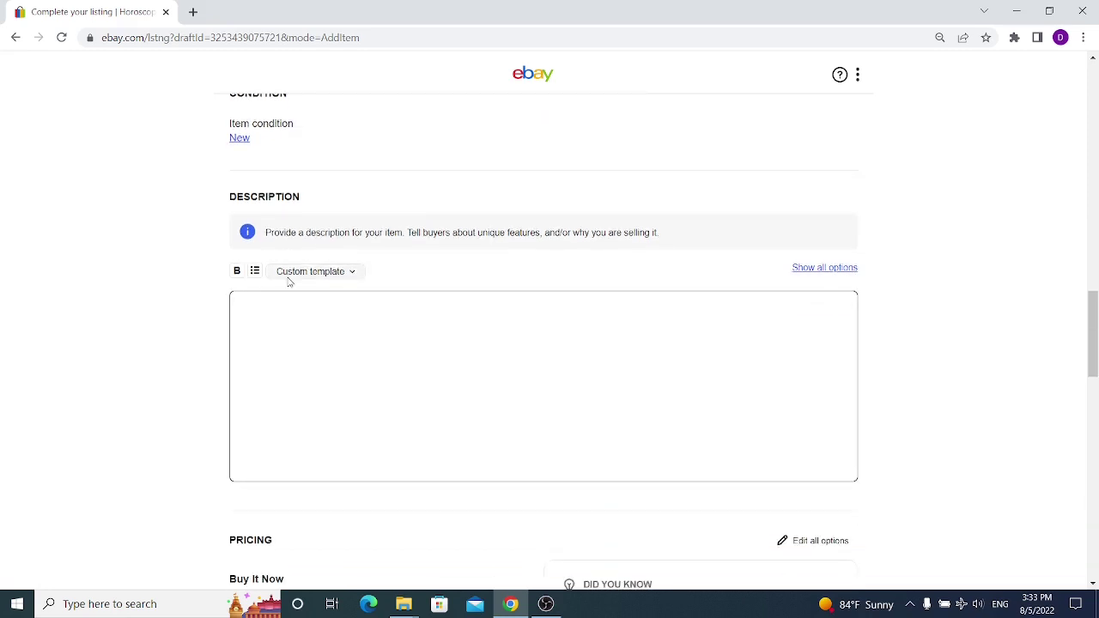
type("This is only a testin")
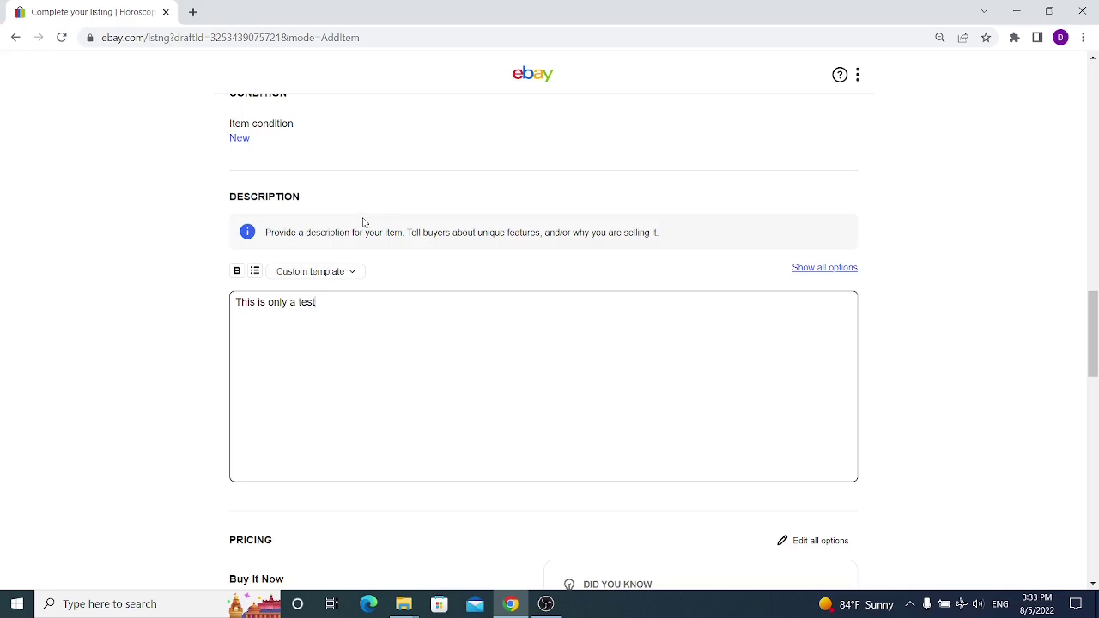
scroll(380, 233, "down", 3)
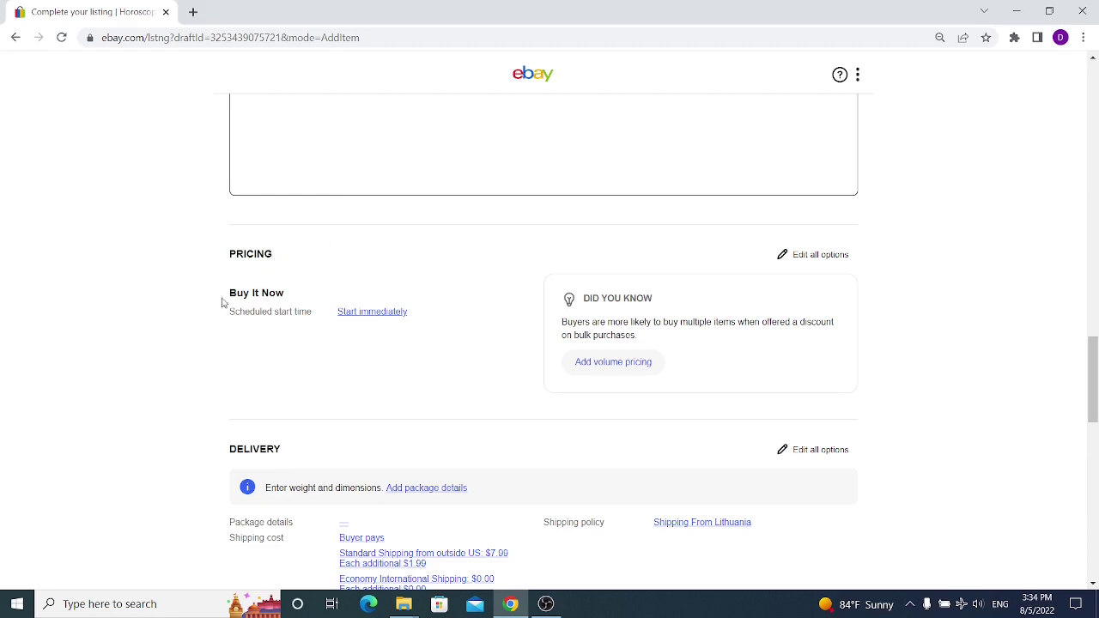
left_click(375, 313)
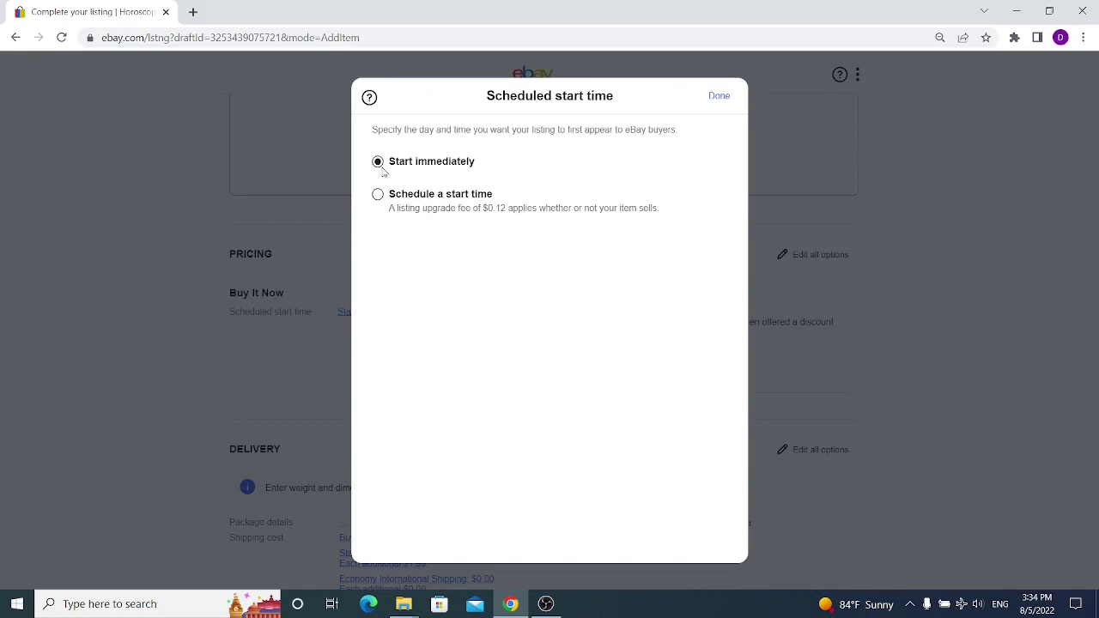
left_click(717, 101)
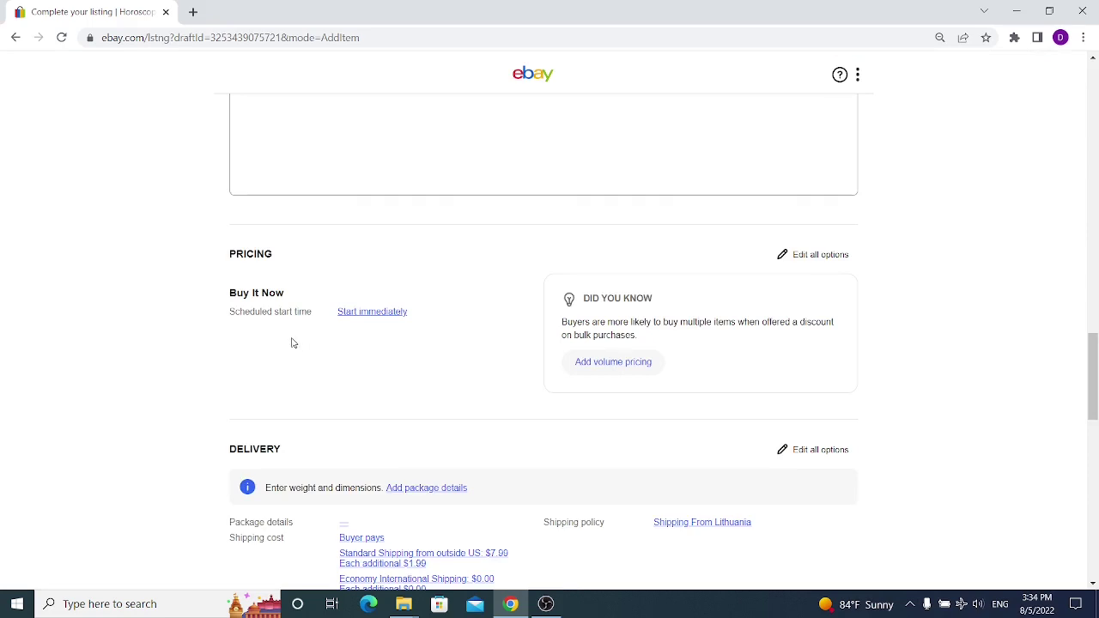
scroll(292, 343, "down", 3)
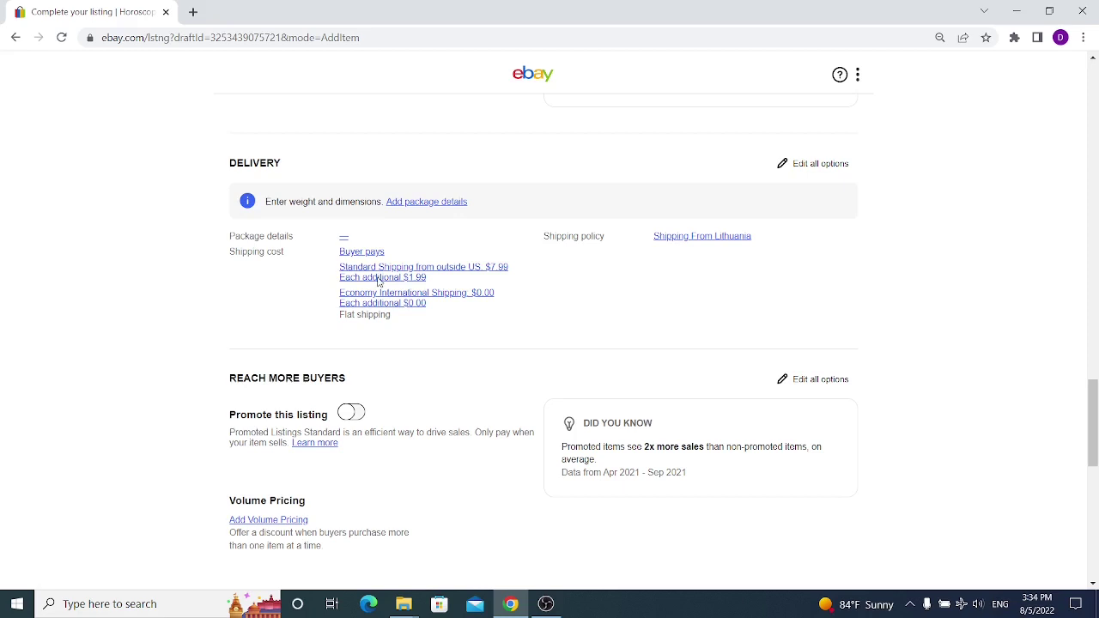
Toggle Promote this listing on and back off so the listing stays unpromoted
scroll(378, 282, "down", 3)
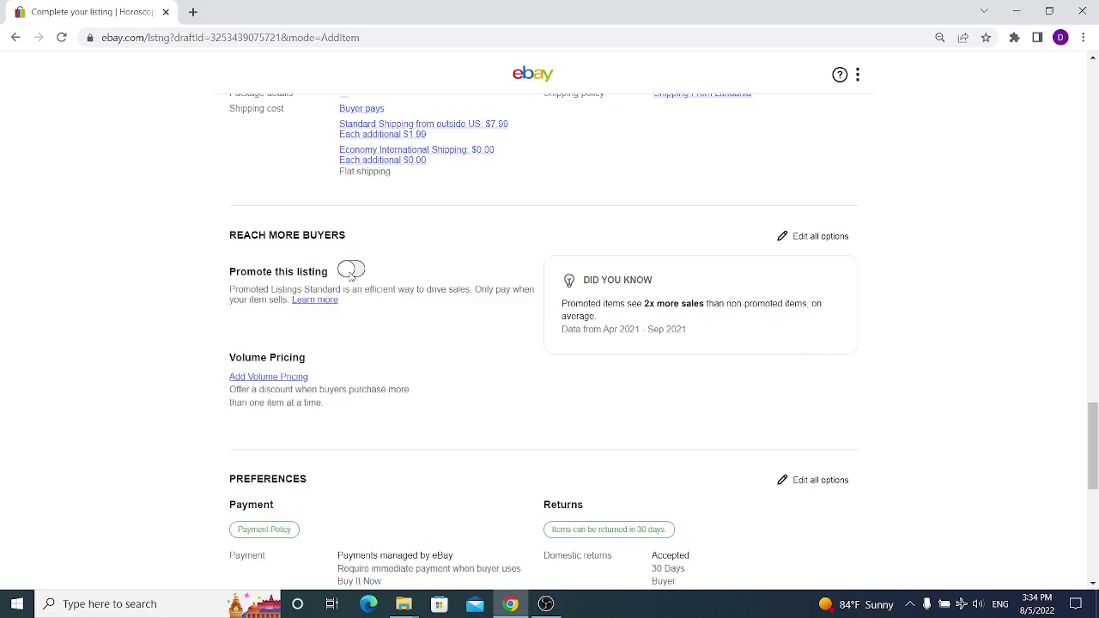
left_click(351, 271)
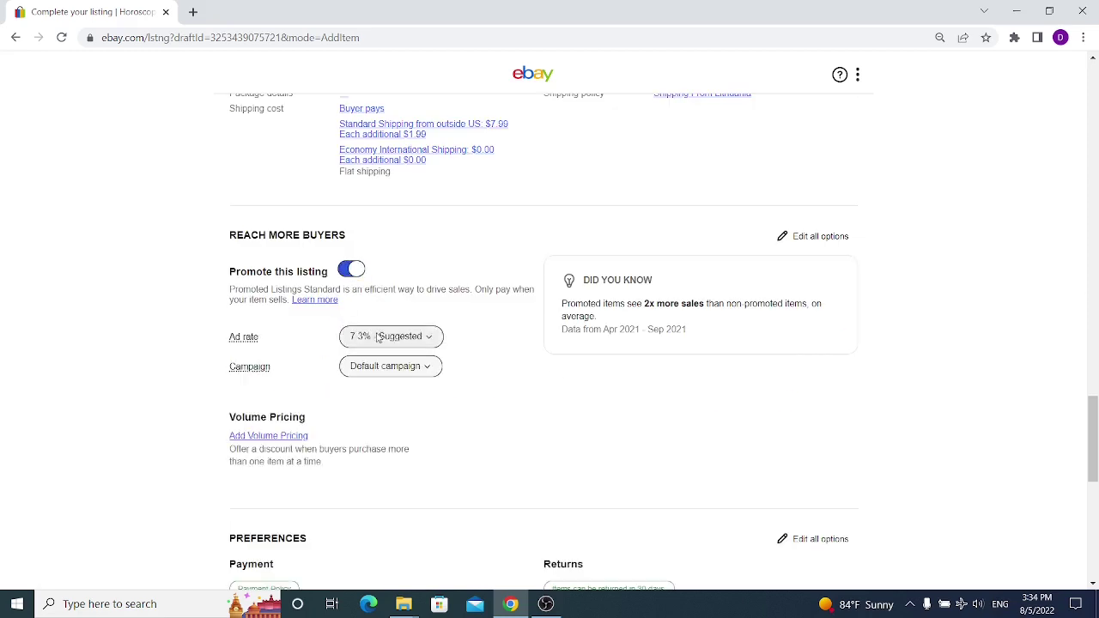
left_click(354, 272)
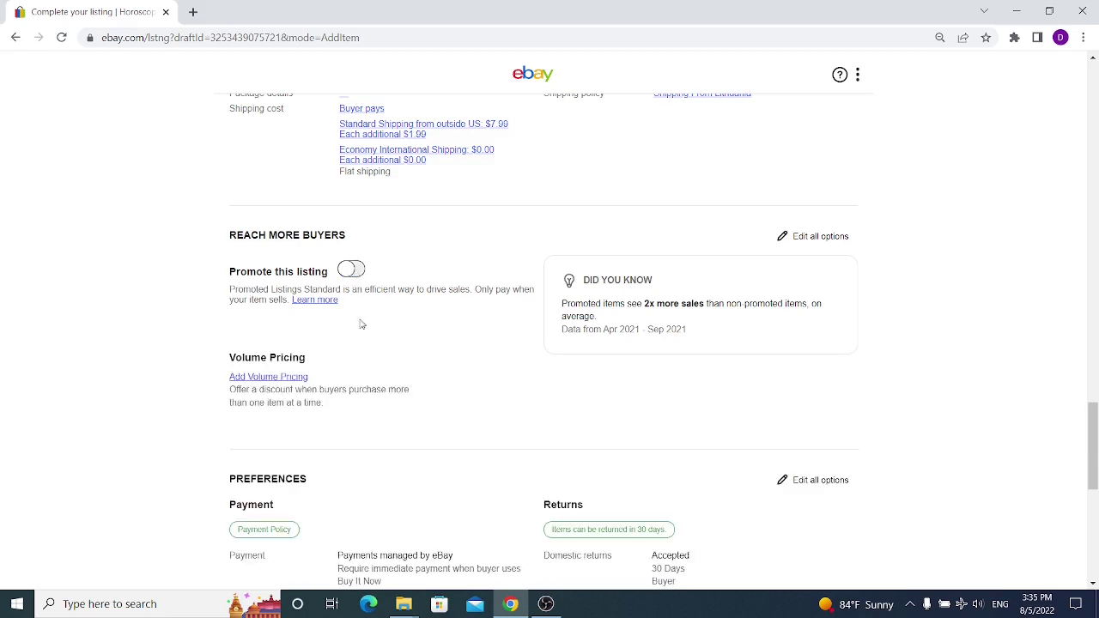
Apply volume pricing: 10% off for 2, 15% for 3, 20% for 4 or more
scroll(412, 284, "down", 1)
left_click(304, 307)
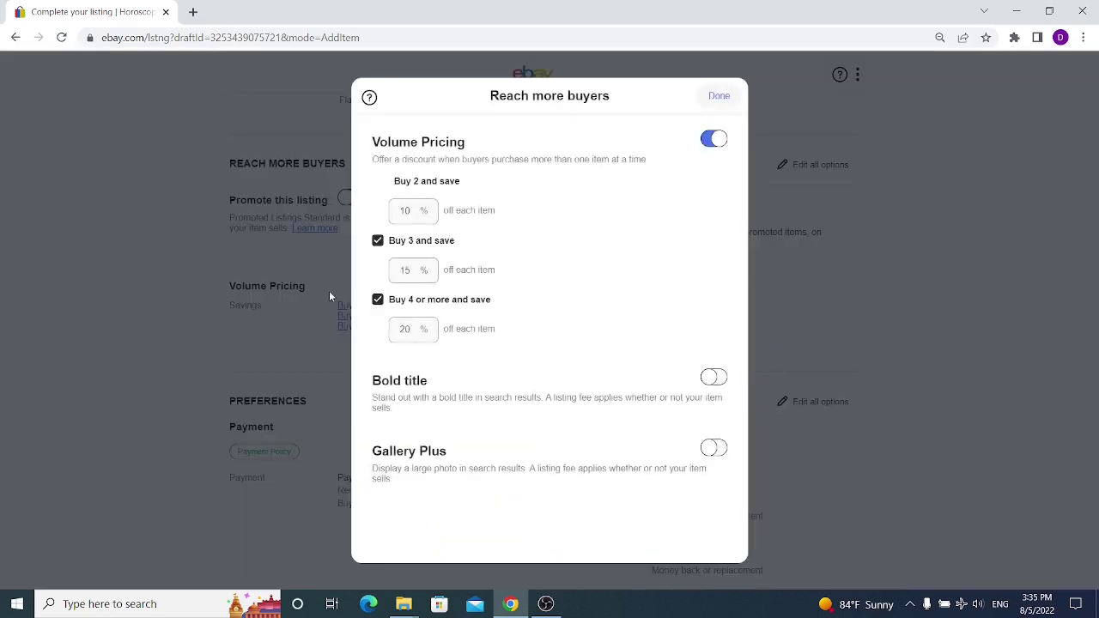
scroll(437, 214, "down", 1)
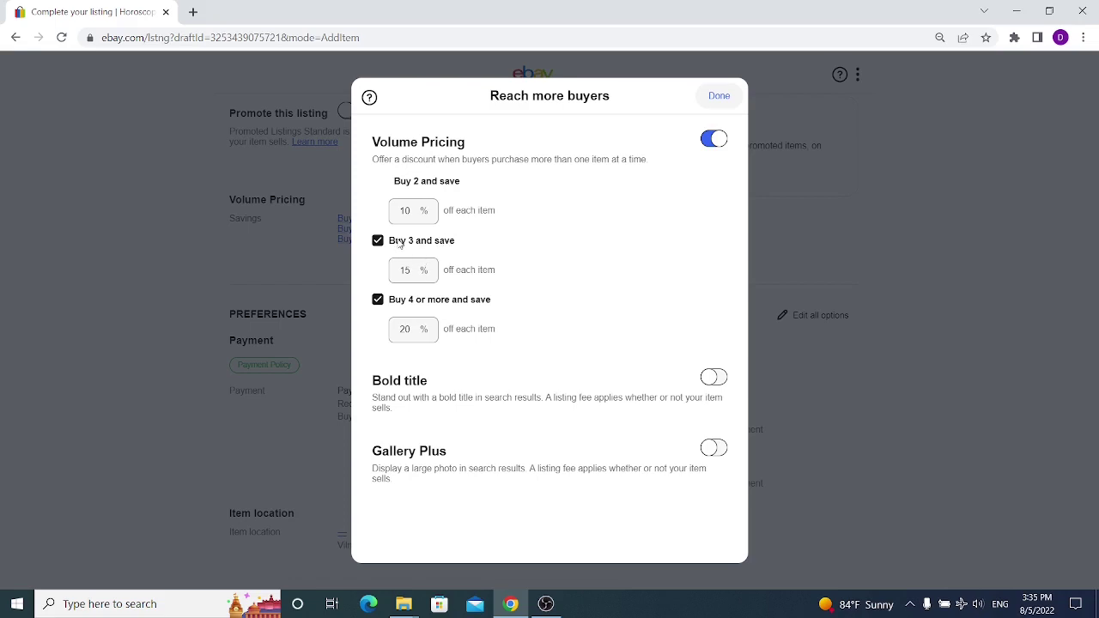
double_click(424, 272)
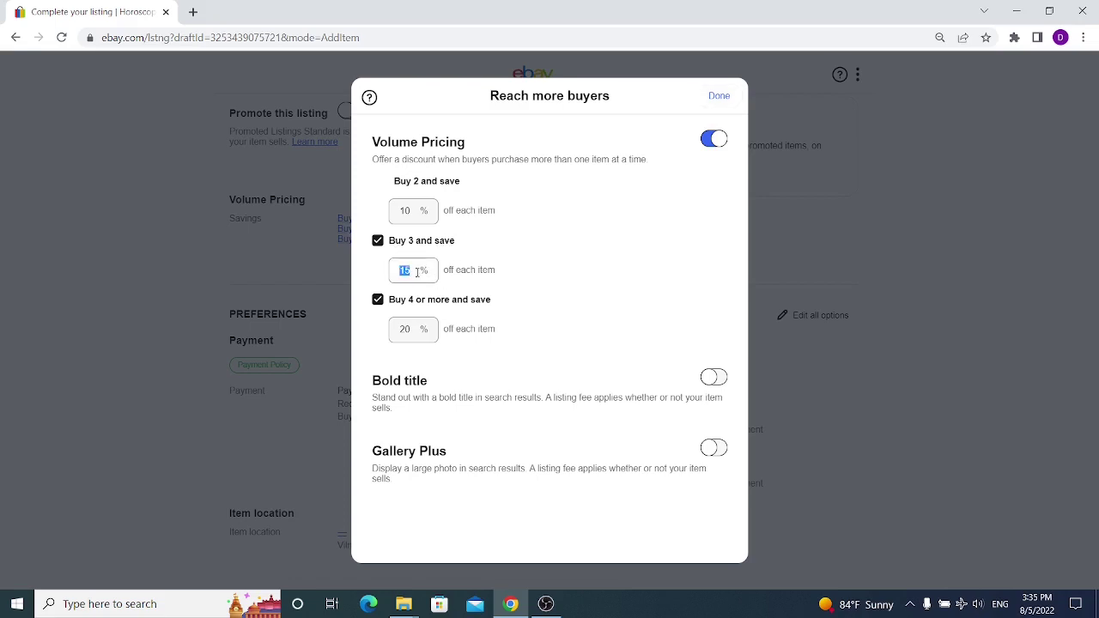
left_click(418, 272)
left_click(719, 97)
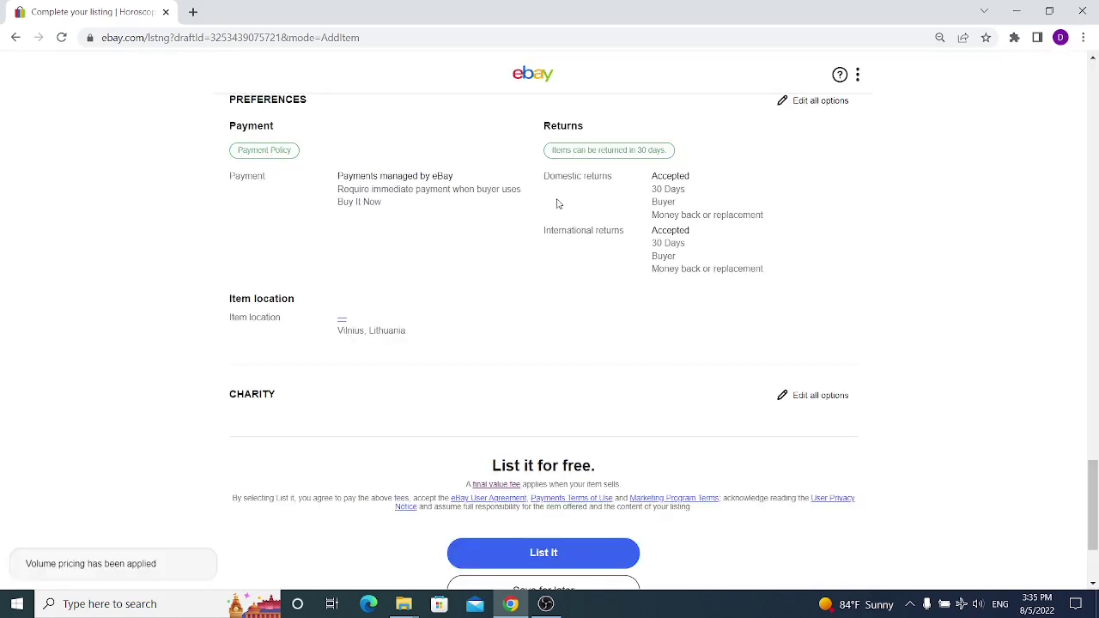
Review the whole listing form and publish it with List it
scroll(553, 221, "up", 15)
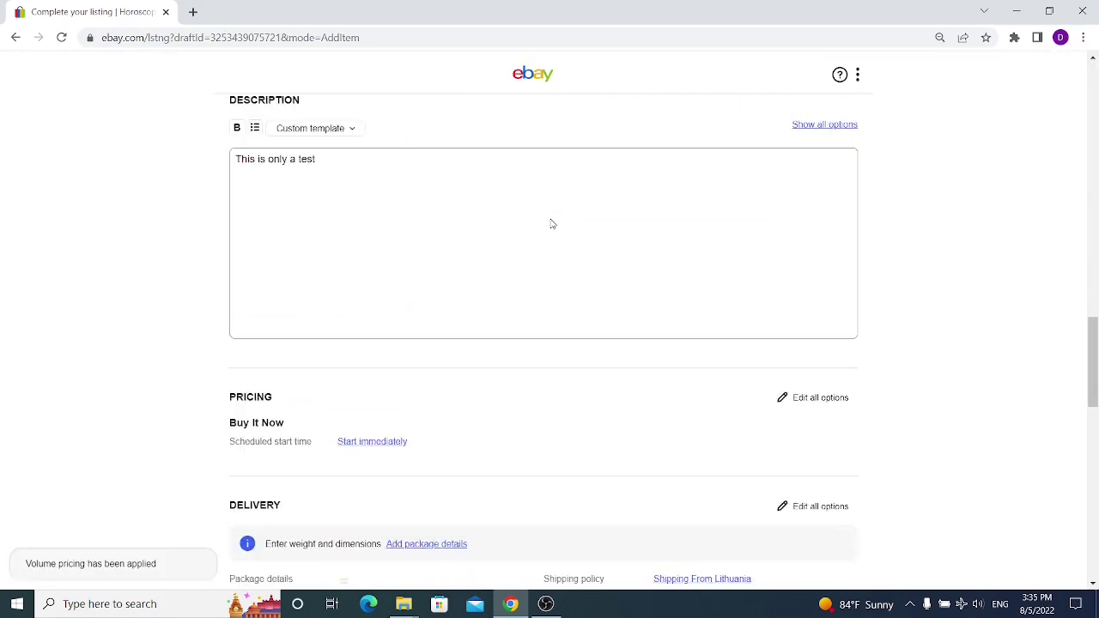
scroll(552, 222, "up", 5)
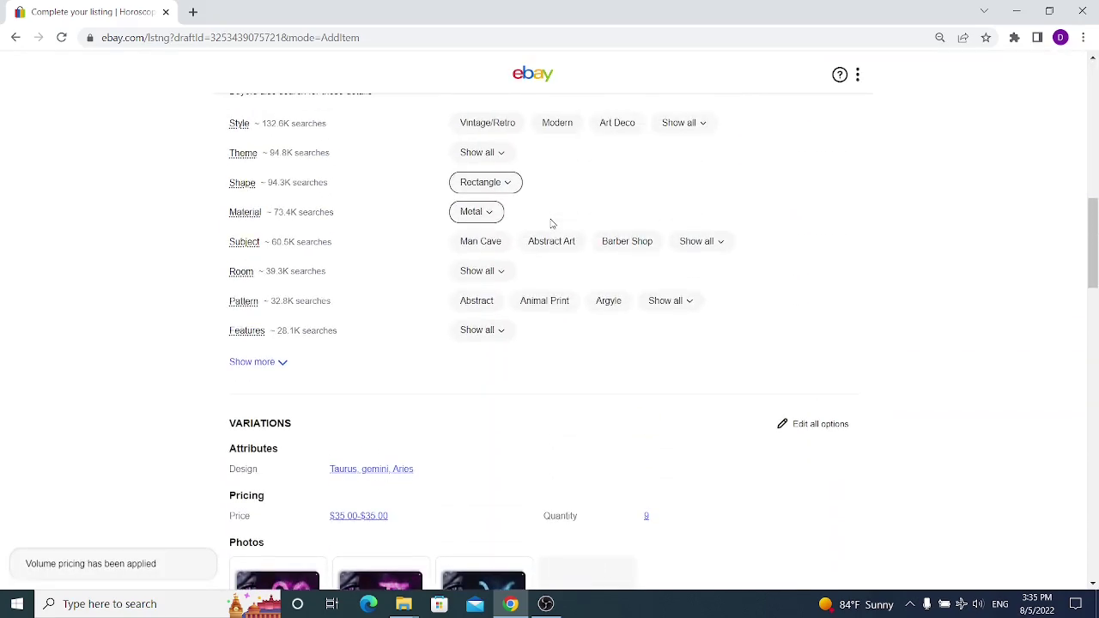
scroll(408, 301, "down", 2)
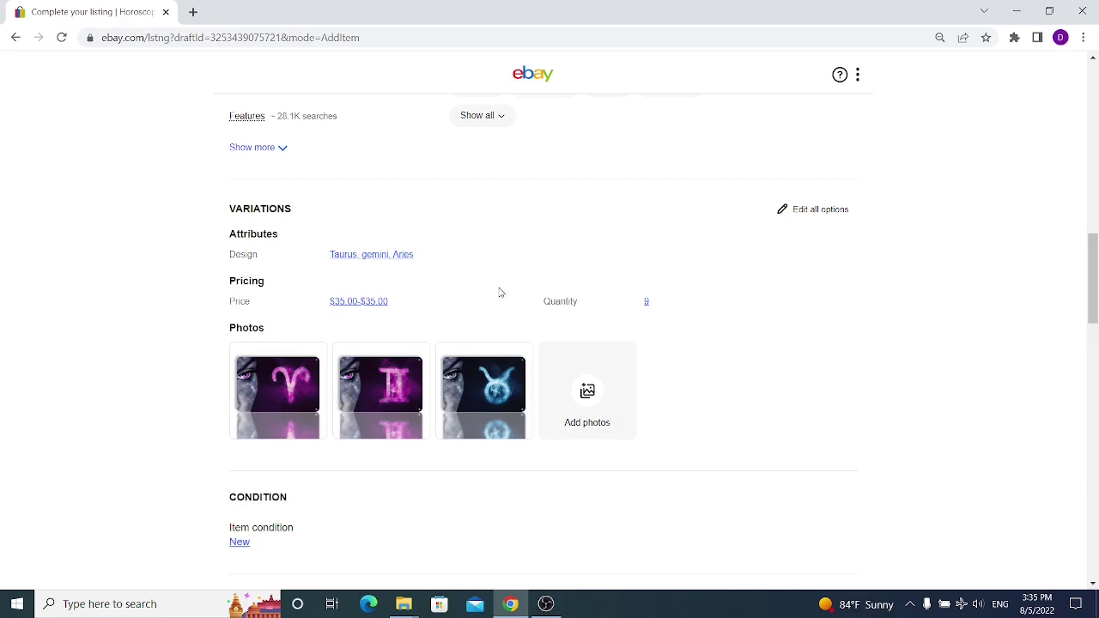
scroll(304, 179, "down", 4)
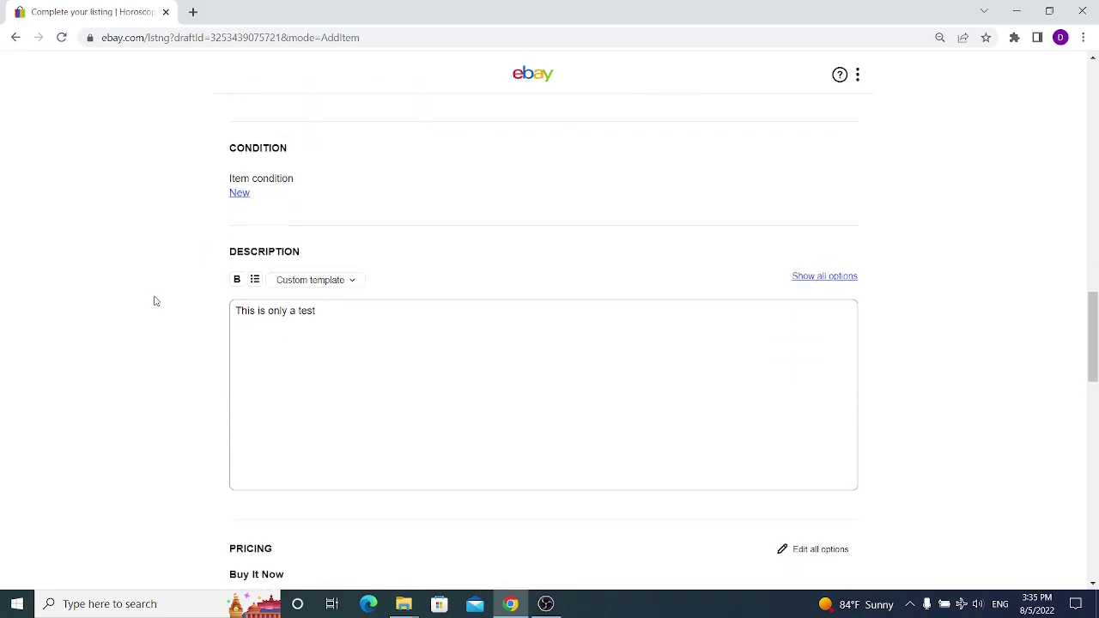
scroll(182, 295, "down", 7)
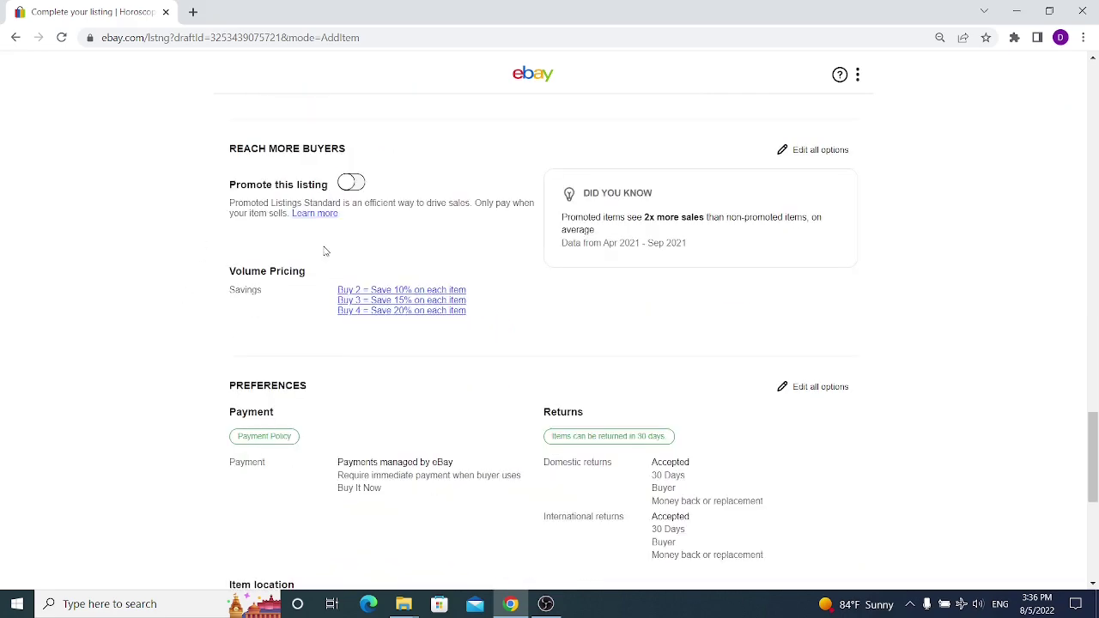
scroll(306, 236, "down", 3)
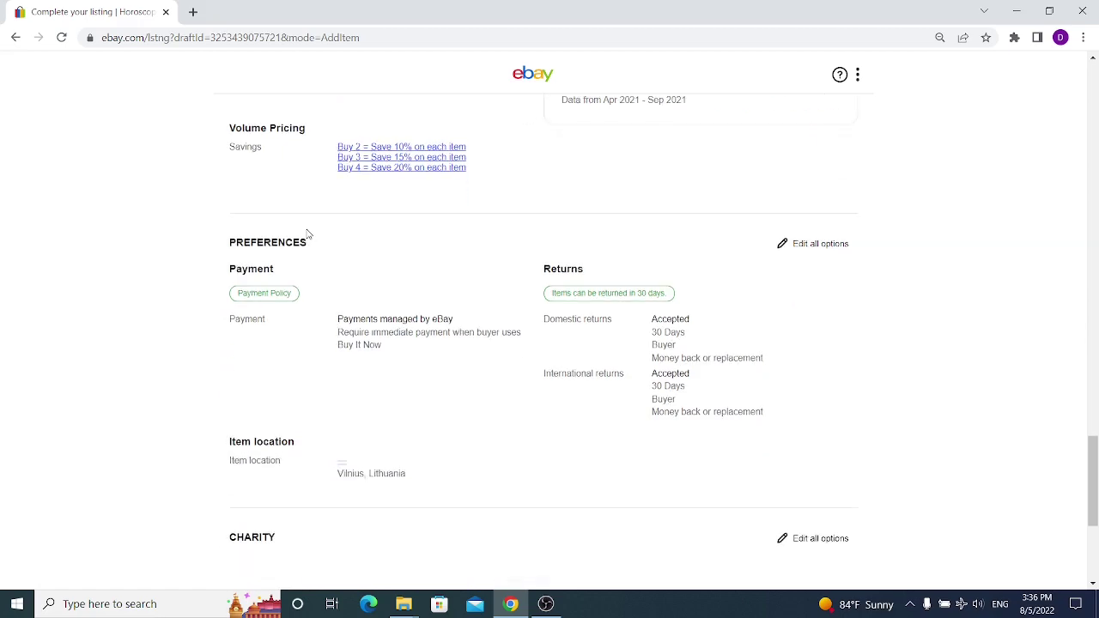
scroll(314, 237, "down", 2)
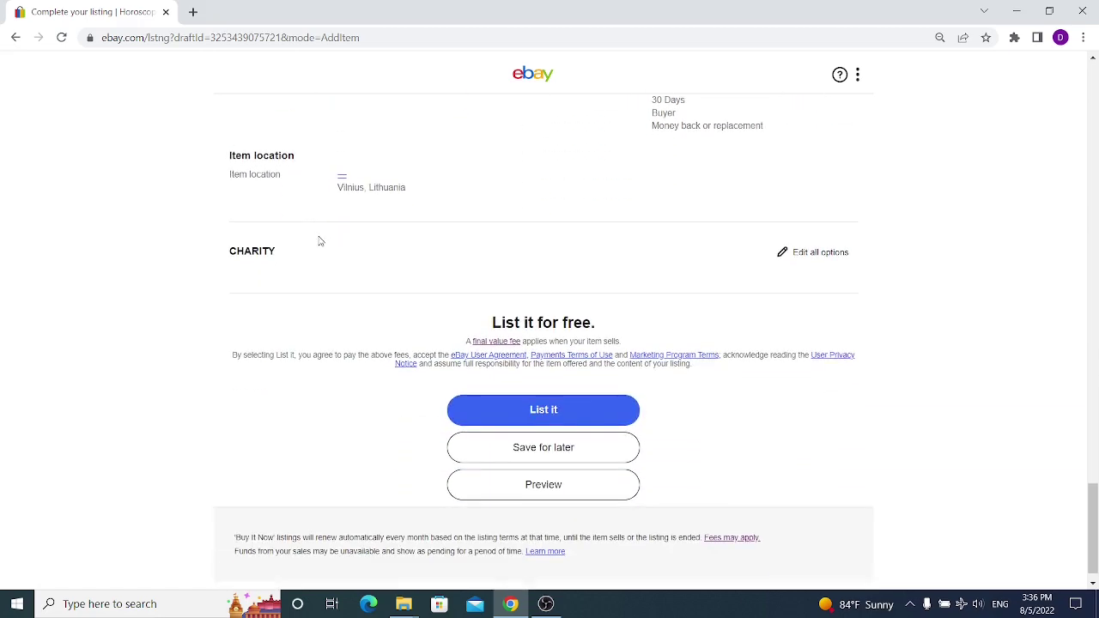
left_click(511, 401)
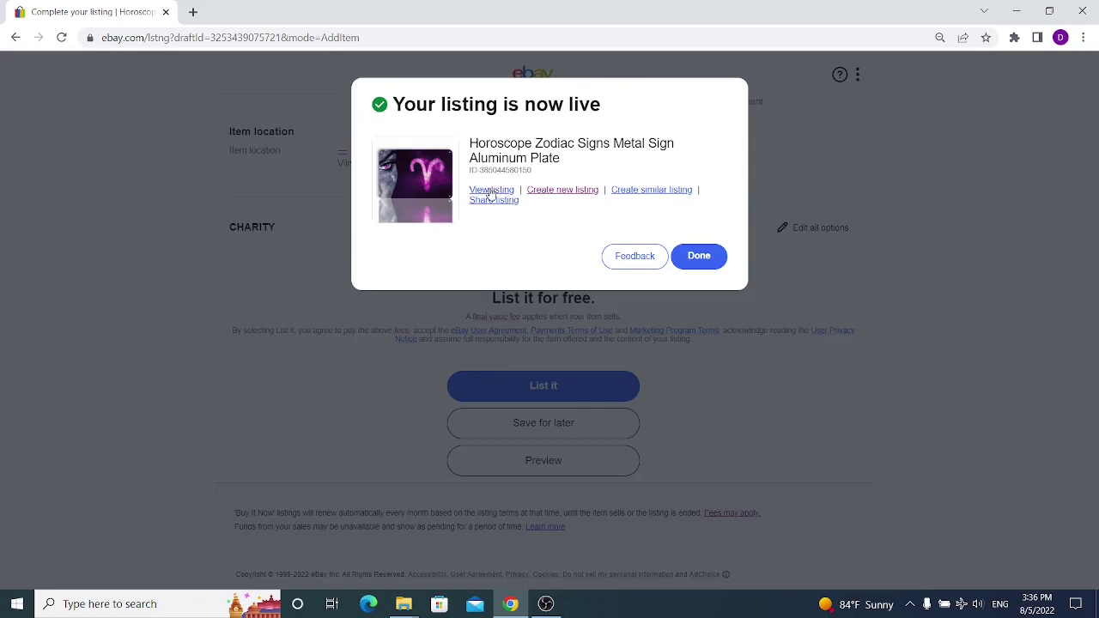
Open the live item page and check its $35.00 price
left_click(492, 190)
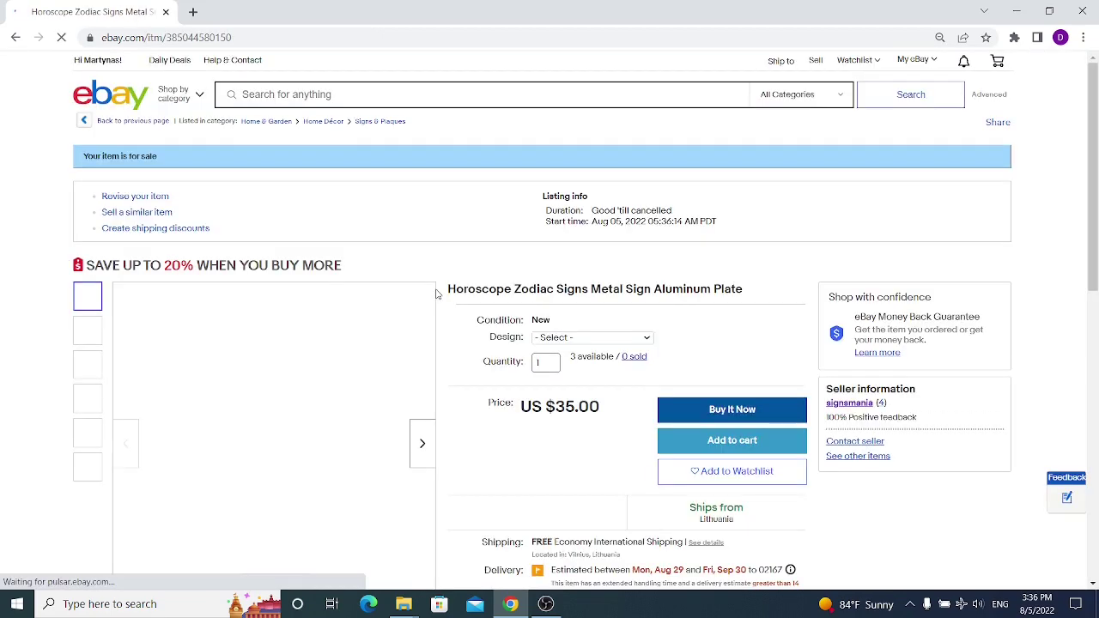
scroll(489, 276, "down", 2)
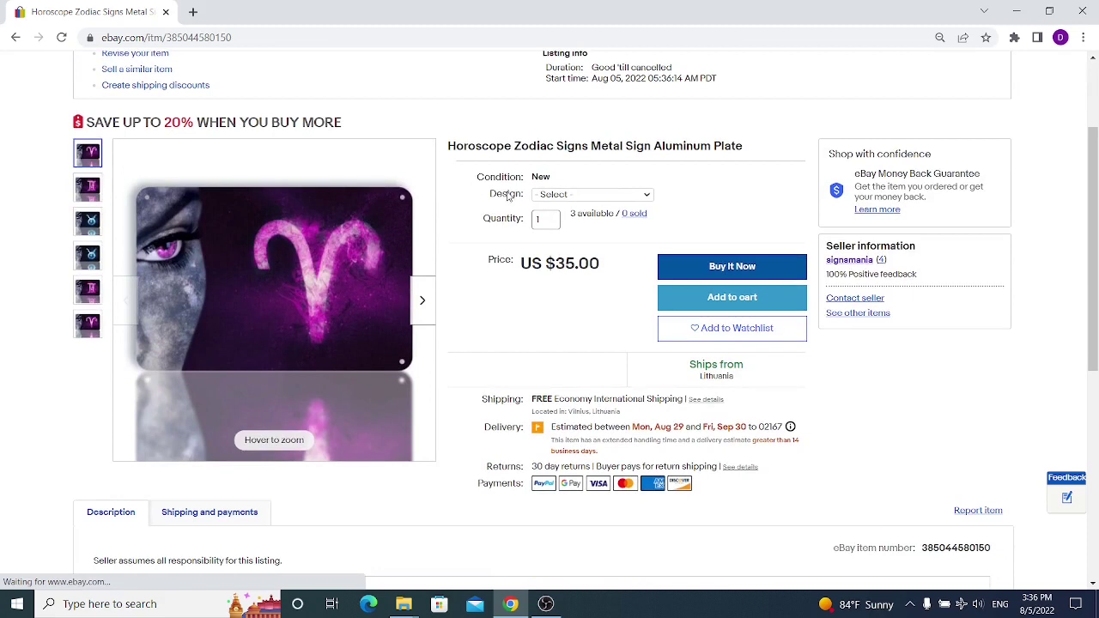
left_click_drag(544, 263, 607, 271)
left_click(607, 272)
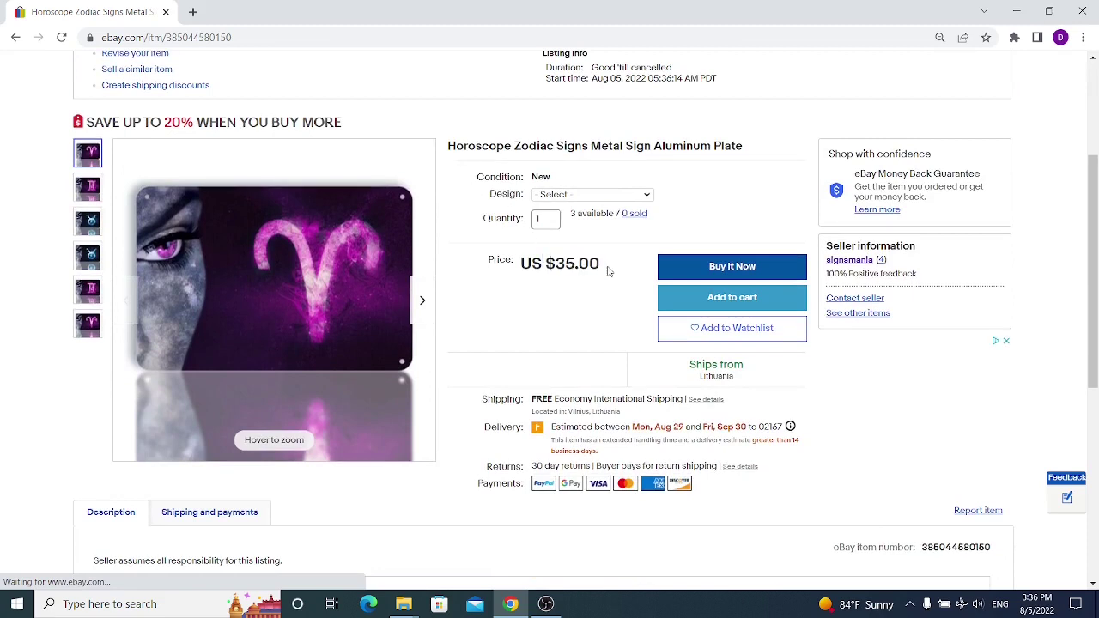
Select the Taurus, gemini and then Aries designs, and check the save-up-to-20% banner
left_click(578, 196)
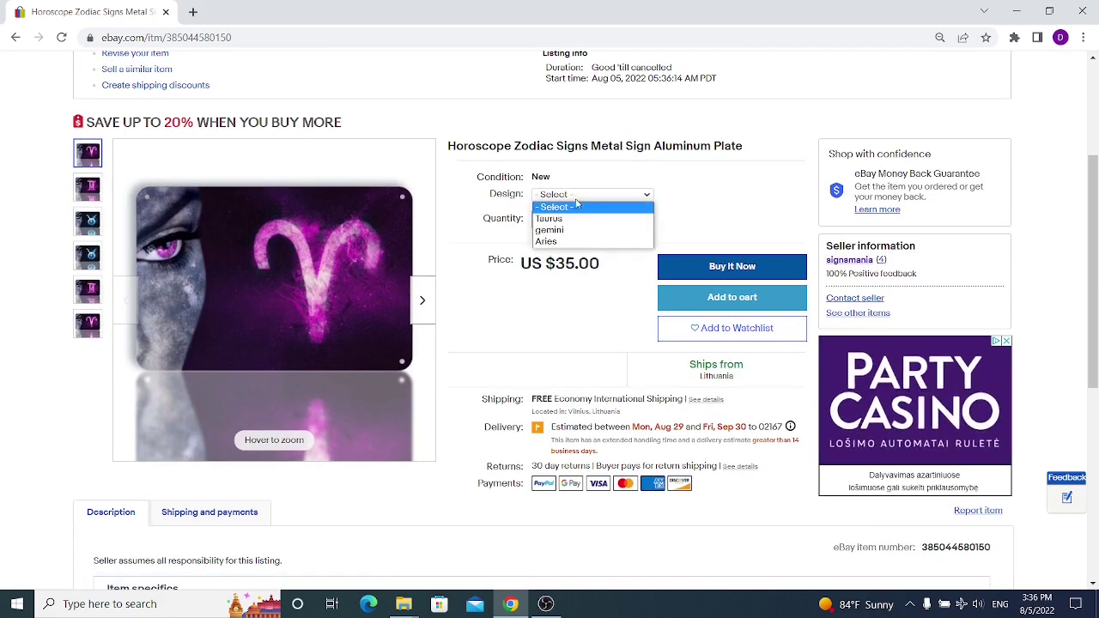
left_click(554, 218)
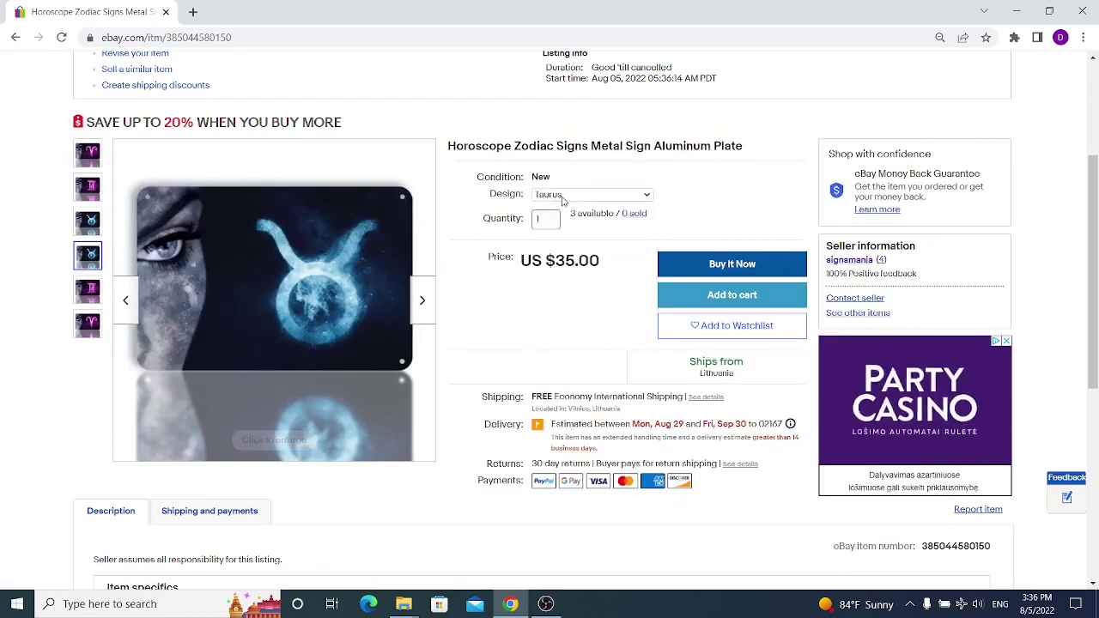
left_click(564, 196)
left_click(566, 229)
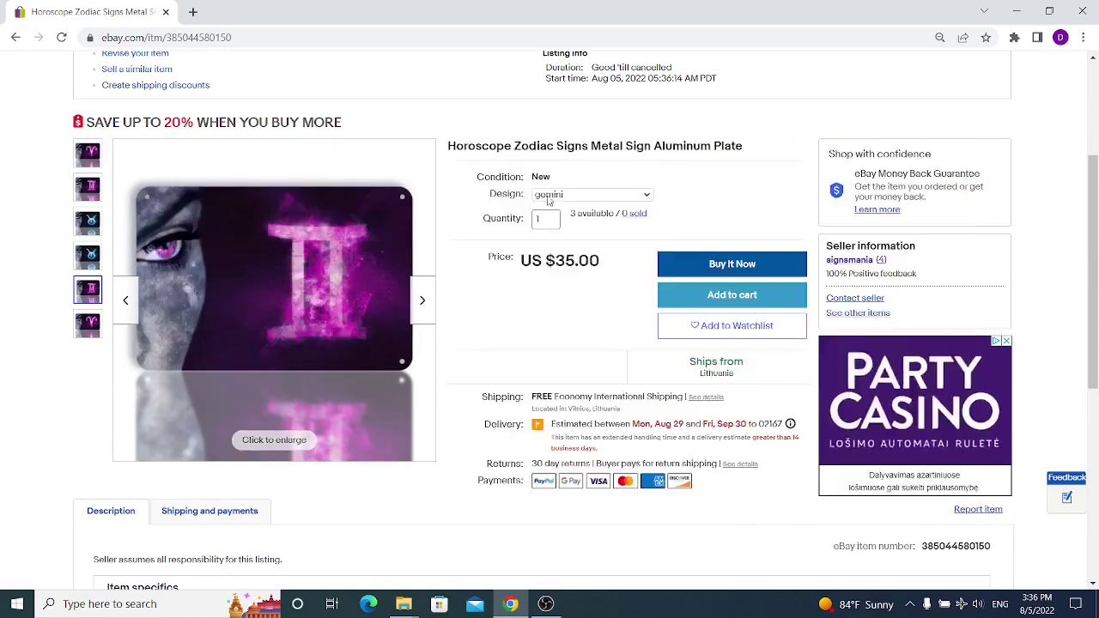
left_click(563, 196)
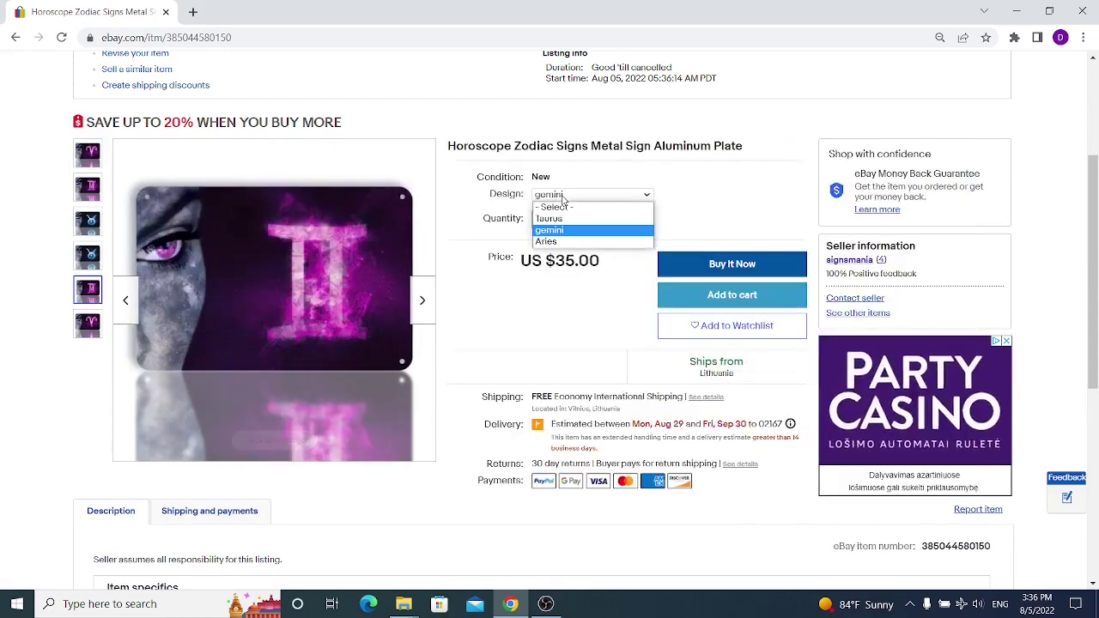
left_click(559, 242)
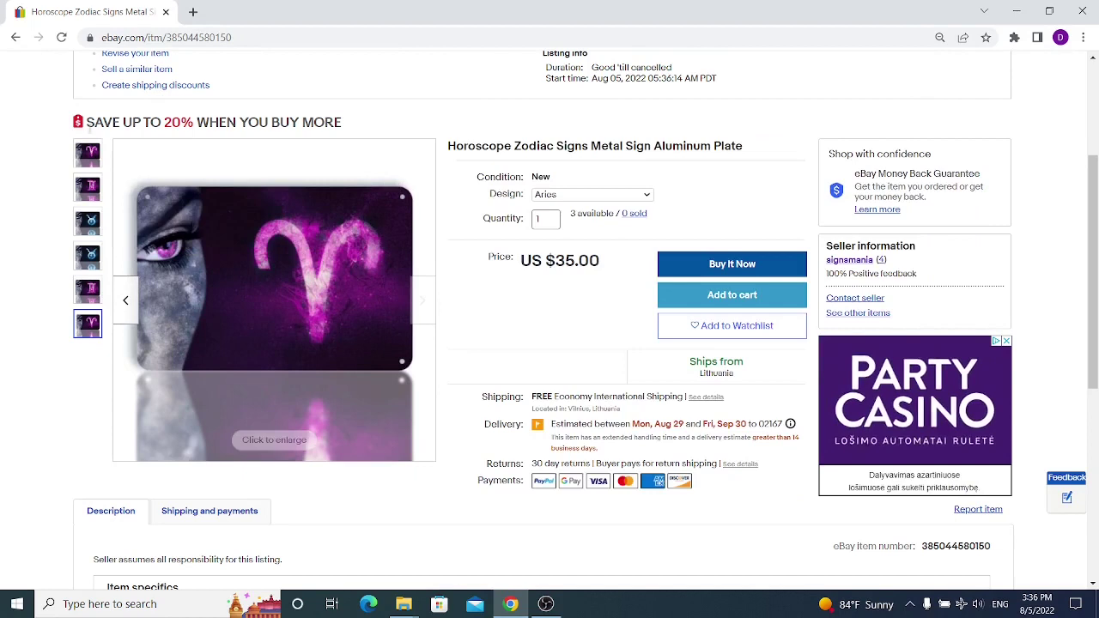
left_click_drag(87, 122, 352, 122)
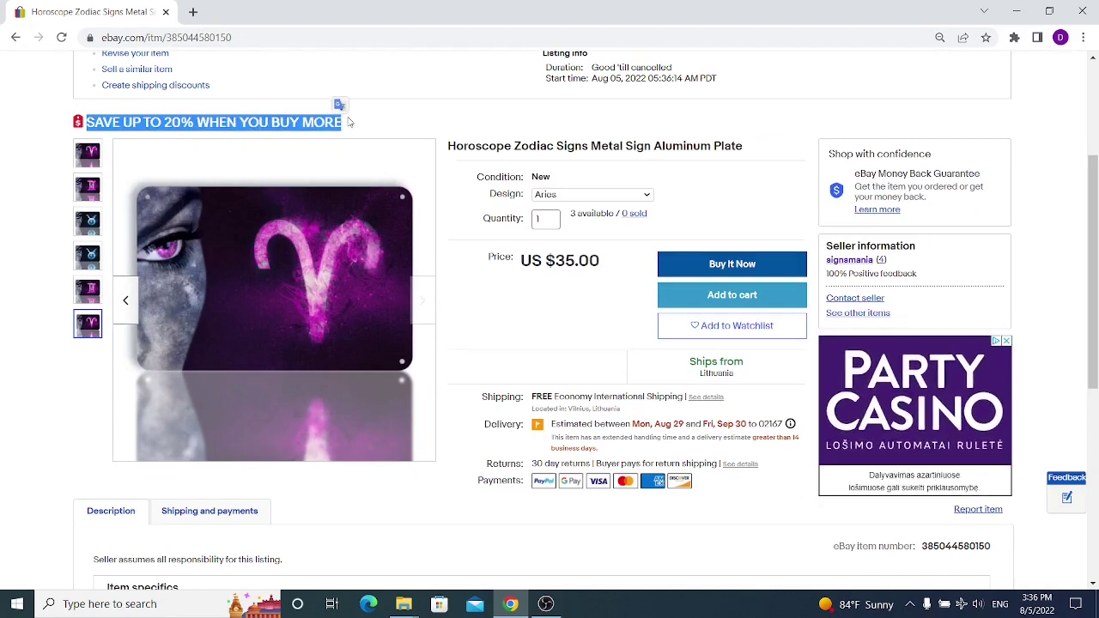
left_click(355, 121)
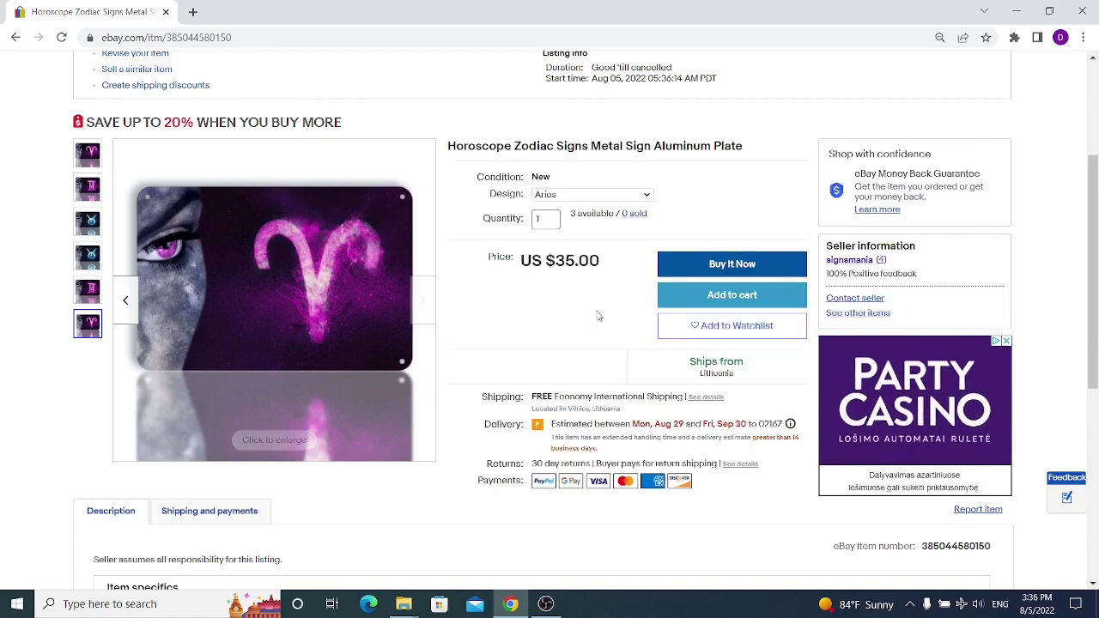